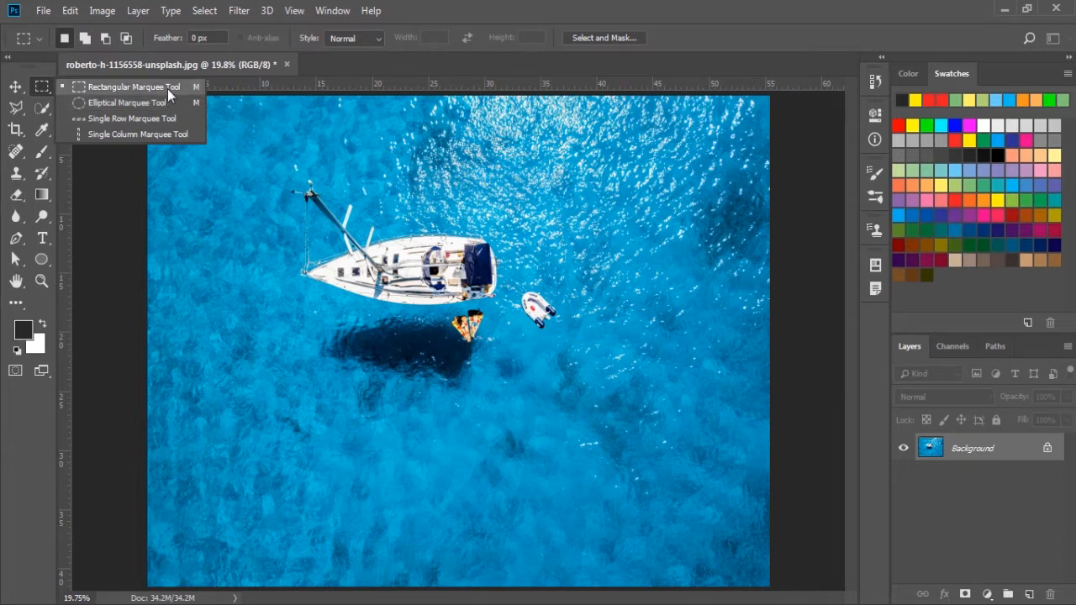
Step: Draw a rectangular selection around the yacht and dinghy with the Rectangular Marquee, shift it slightly, and deselect
click(167, 88)
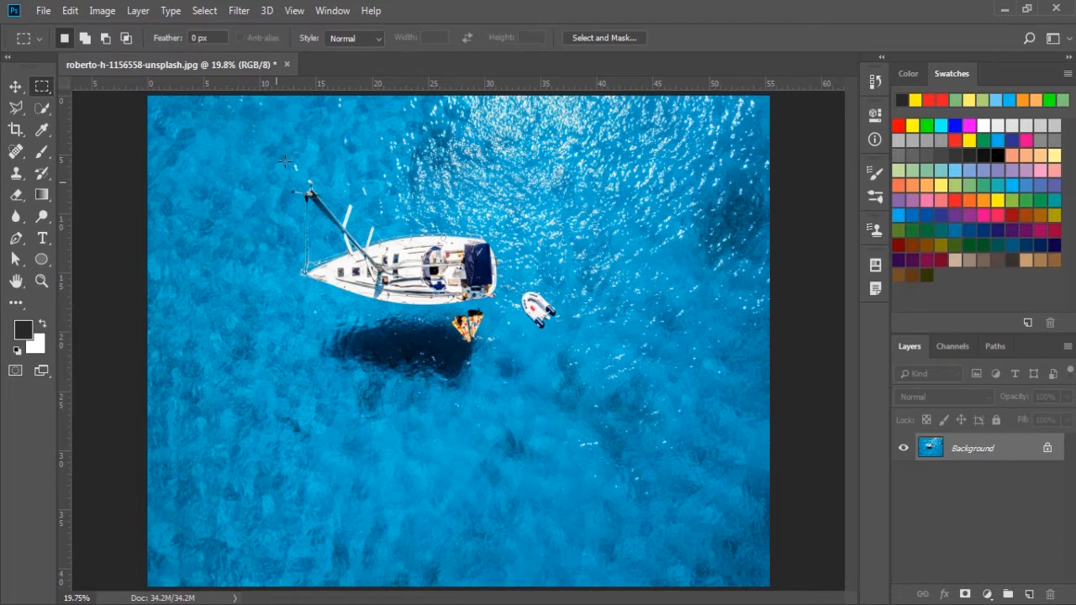
drag(273, 160, 588, 393)
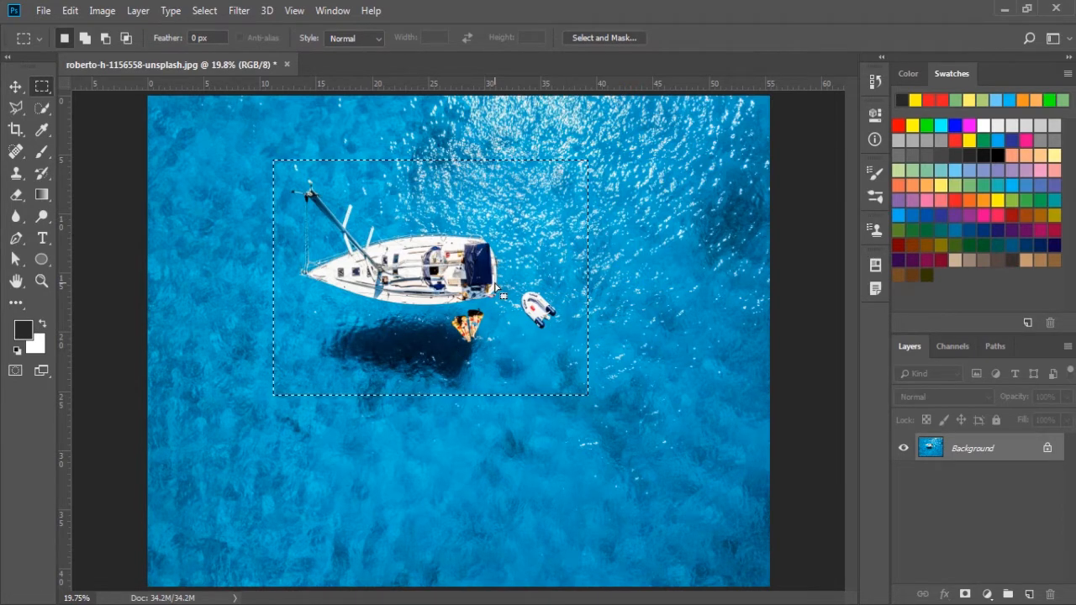
mouse_move(451, 247)
mouse_down()
mouse_move(438, 319)
mouse_move(498, 336)
mouse_move(554, 256)
mouse_move(458, 320)
mouse_move(546, 277)
mouse_move(474, 248)
mouse_move(454, 255)
mouse_up()
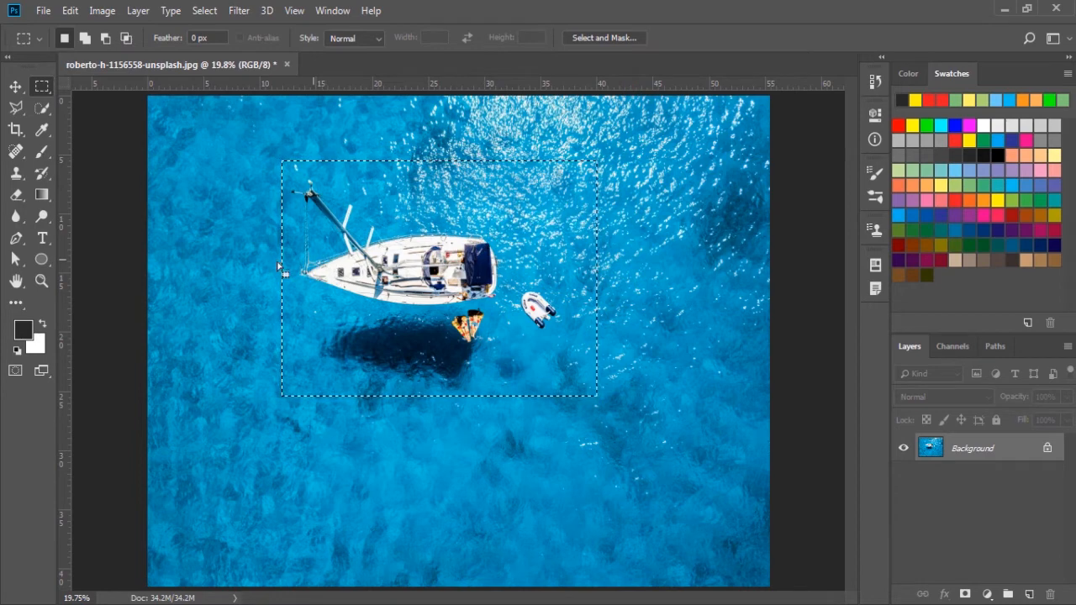
key(ctrl+d)
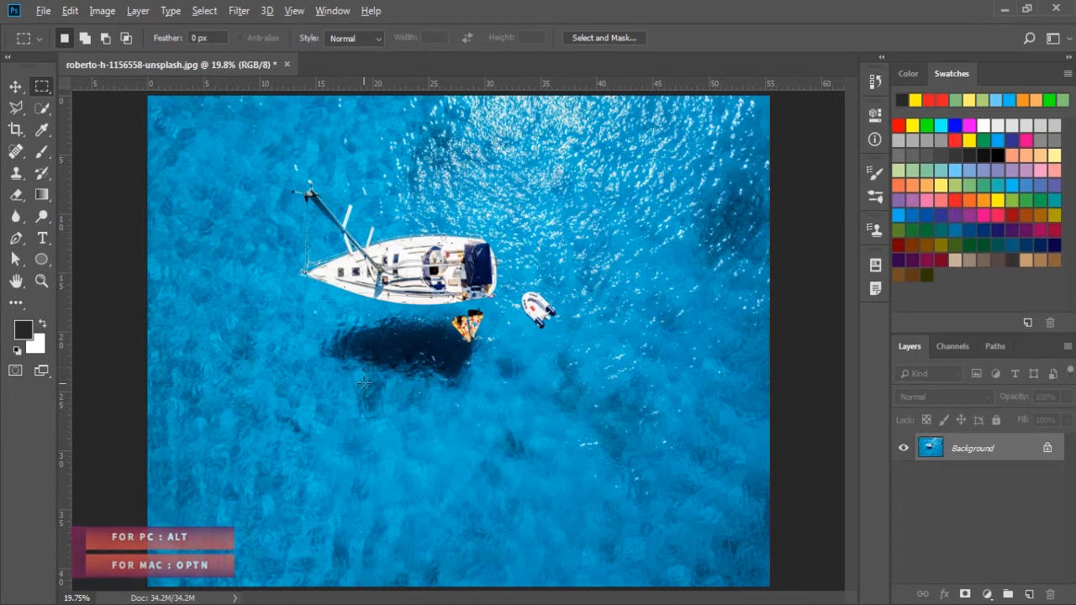
Step: Draw test rectangular selections outward from their centre over the water below the yacht, and deselect
mouse_move(335, 356)
mouse_down()
mouse_move(425, 441)
mouse_move(506, 464)
mouse_move(509, 514)
mouse_move(483, 363)
mouse_move(492, 521)
mouse_move(523, 446)
mouse_move(580, 496)
mouse_move(572, 538)
mouse_move(434, 483)
mouse_move(559, 546)
mouse_move(457, 490)
mouse_move(517, 503)
mouse_up()
drag(562, 376, 602, 414)
key(ctrl+d)
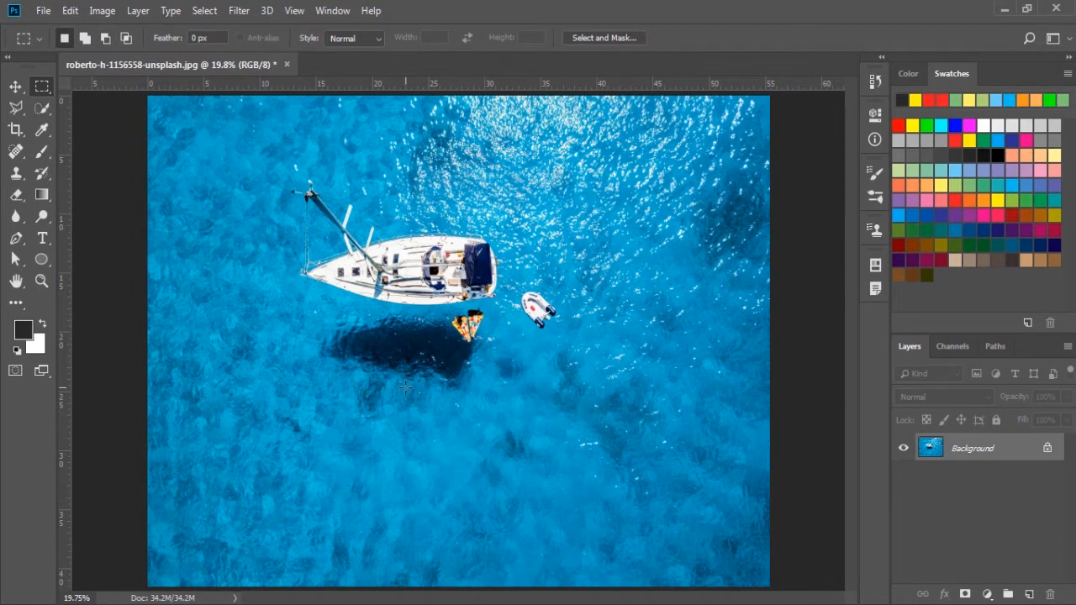
Step: Draw a tall rectangular selection and a square one outward from their centres near the yacht's shadow, and clear both
drag(356, 395, 384, 437)
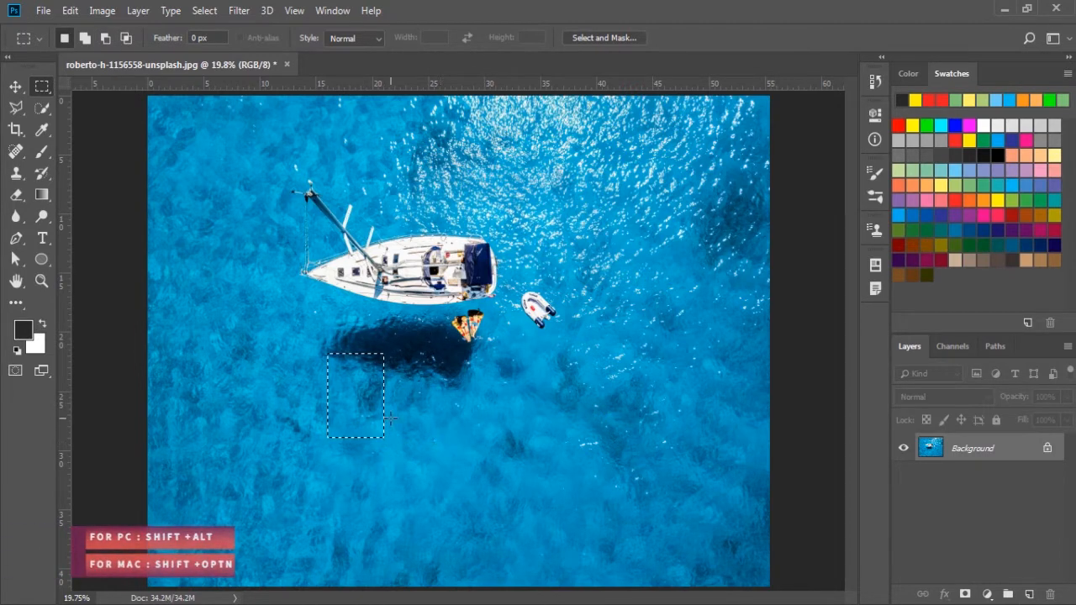
click(430, 409)
drag(348, 393, 455, 442)
key(ctrl+d)
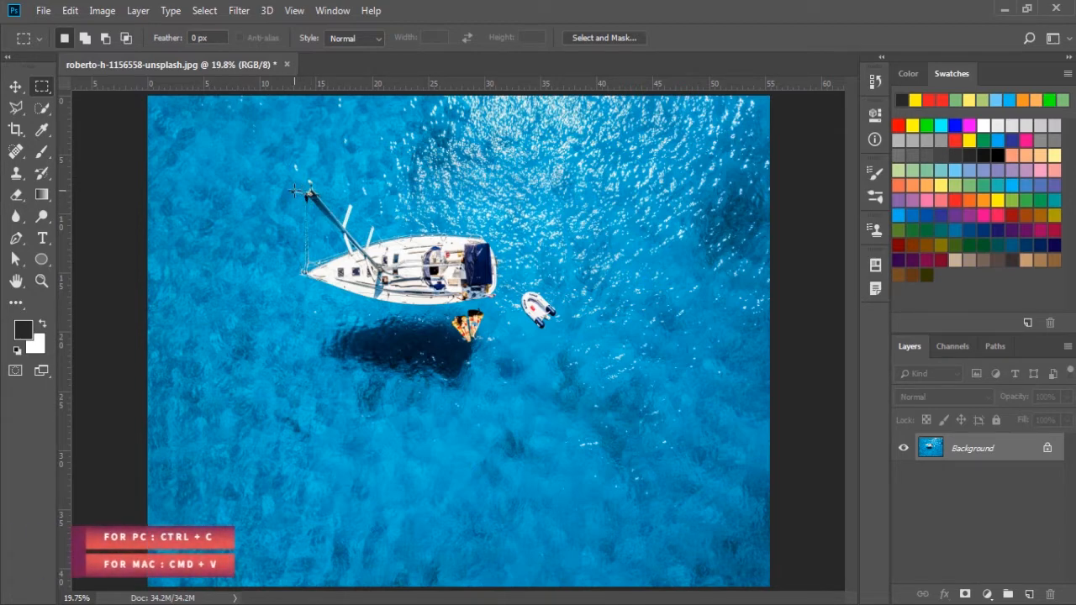
Step: Copy a rectangular area around the yacht and dinghy to a new layer and check it by toggling the Background layer's visibility
drag(270, 168, 582, 409)
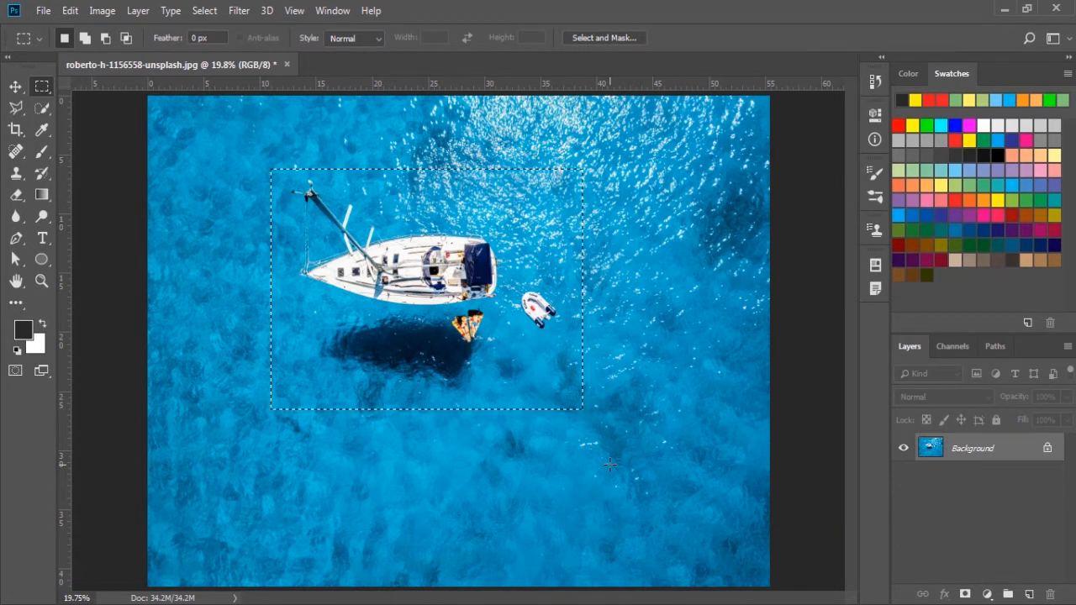
key(ctrl+j)
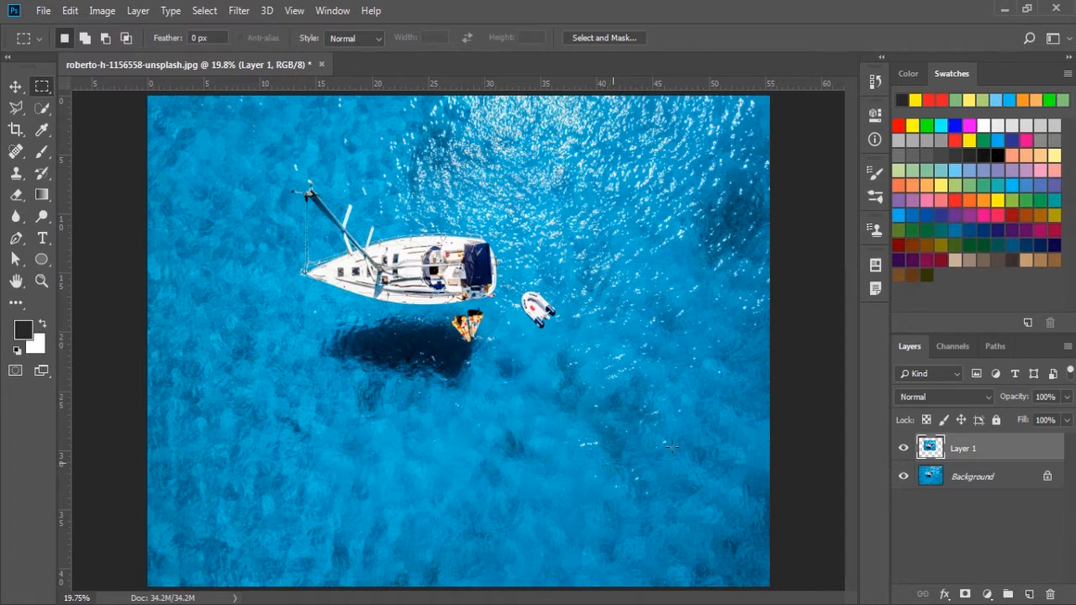
click(903, 477)
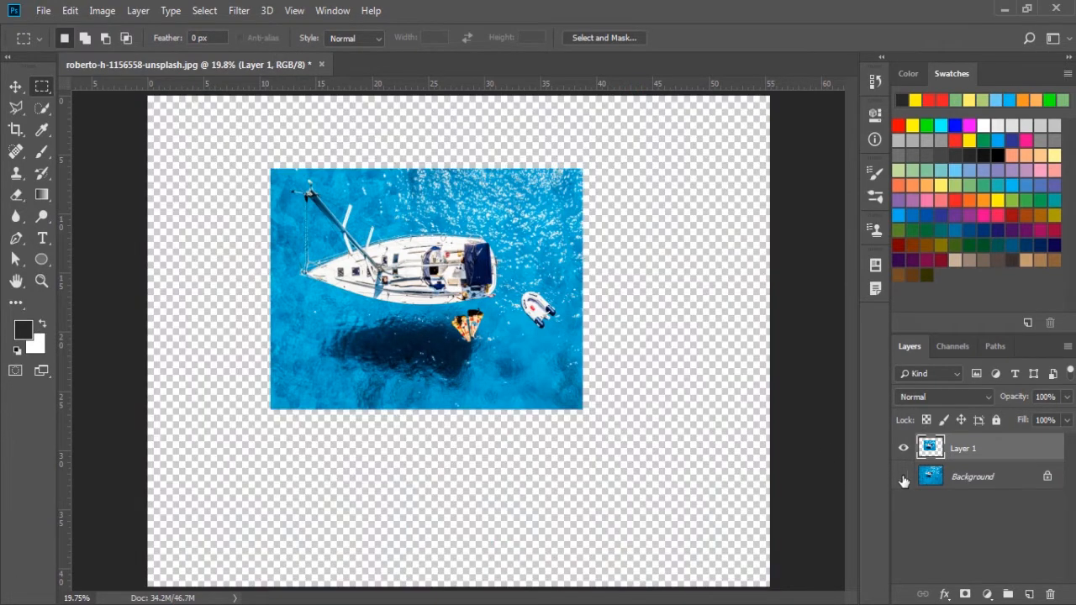
click(903, 477)
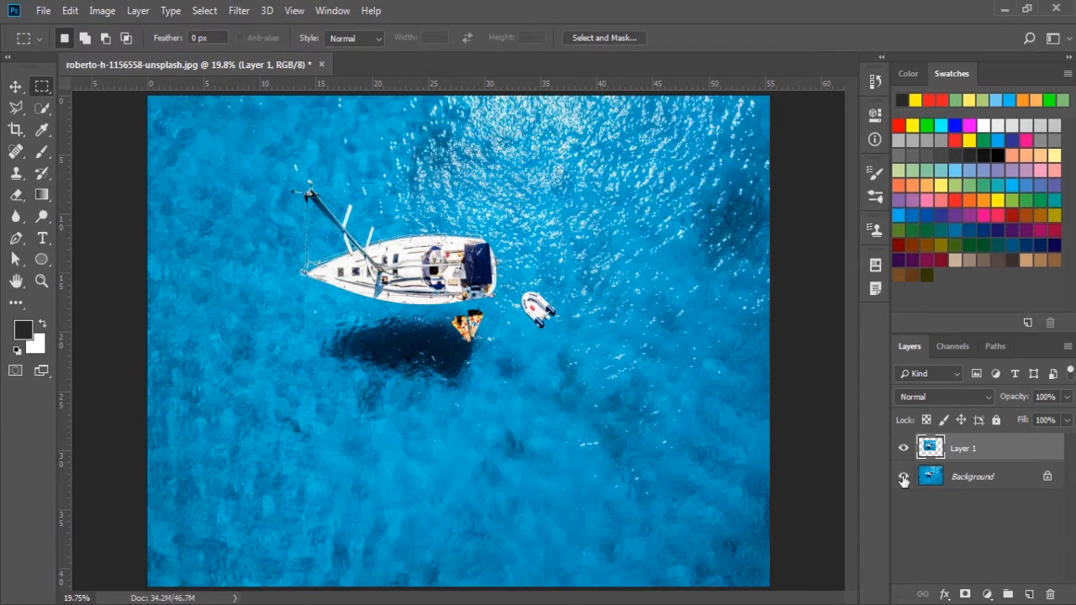
click(903, 478)
click(904, 478)
click(904, 478)
click(903, 478)
Step: Undo the copied layer and deselect the rectangular area around the yacht
key(ctrl+z)
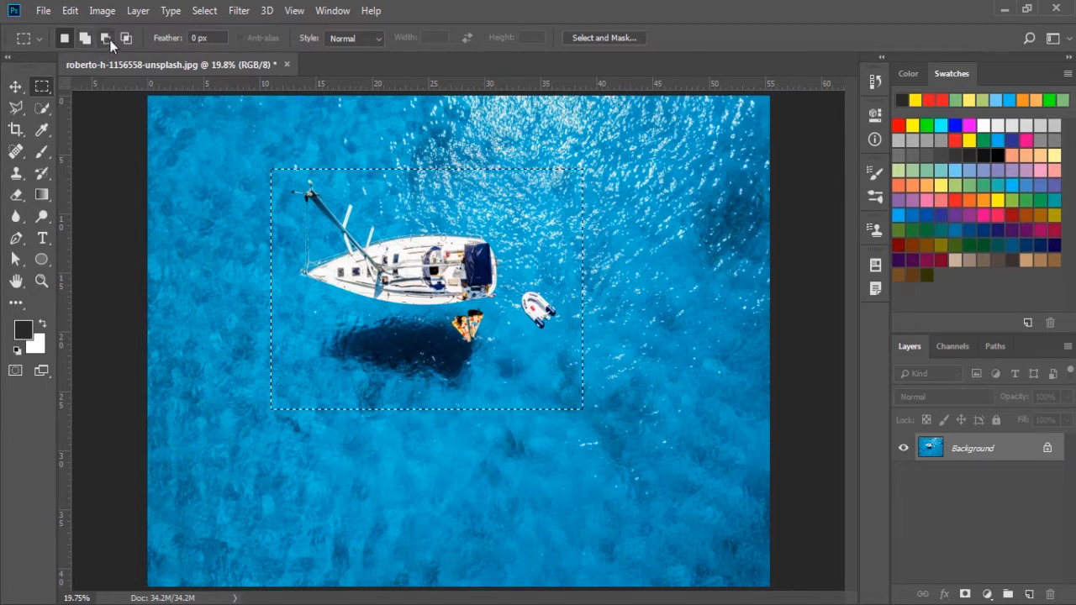
click(181, 147)
Step: Switch from the Rectangular Marquee to the Elliptical Marquee tool
right_click(39, 85)
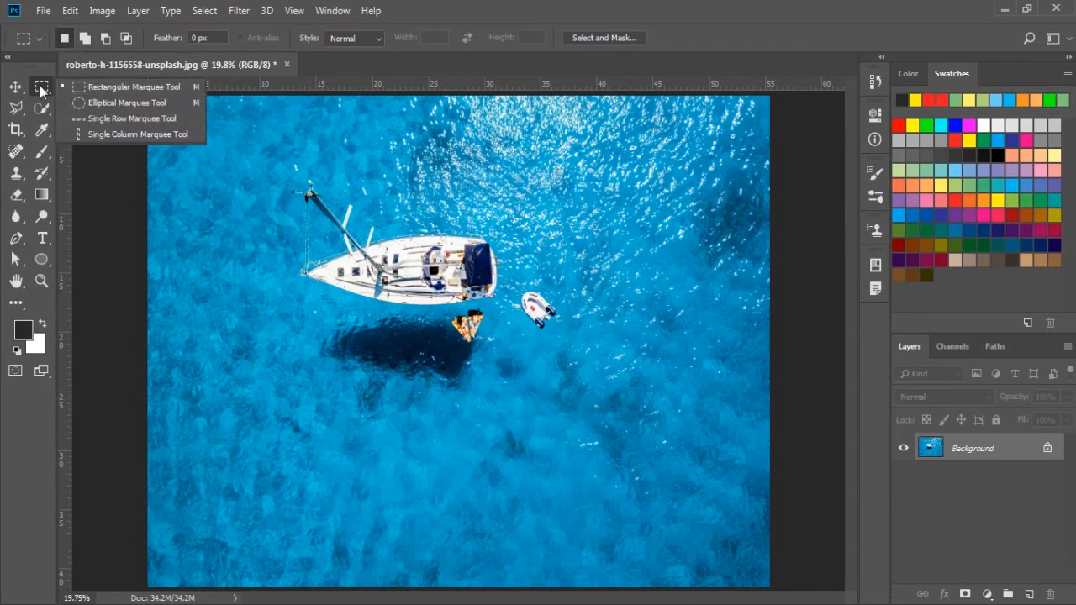
click(97, 105)
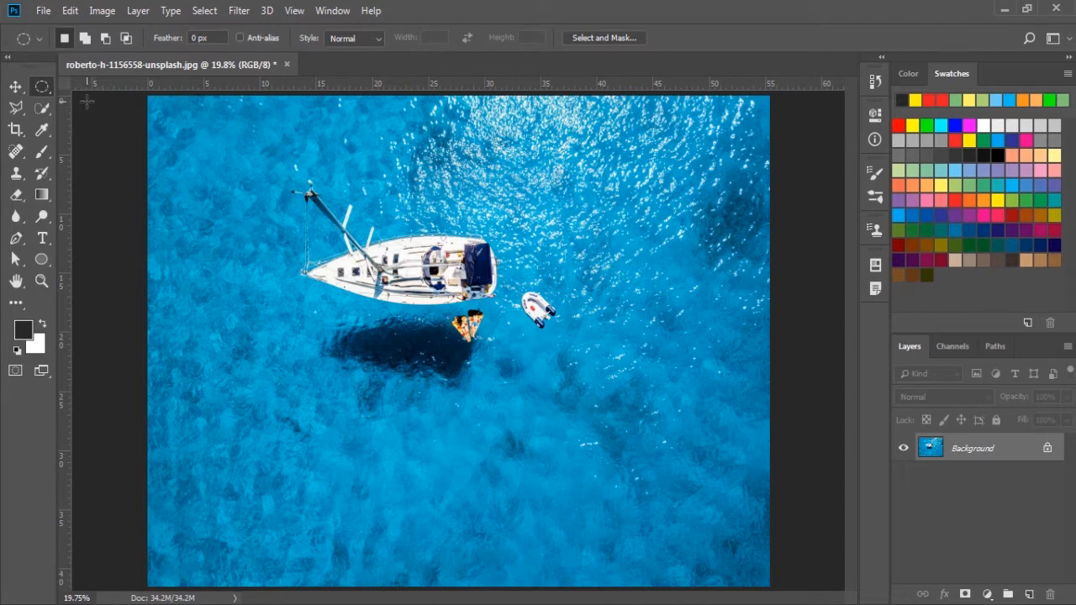
right_click(44, 91)
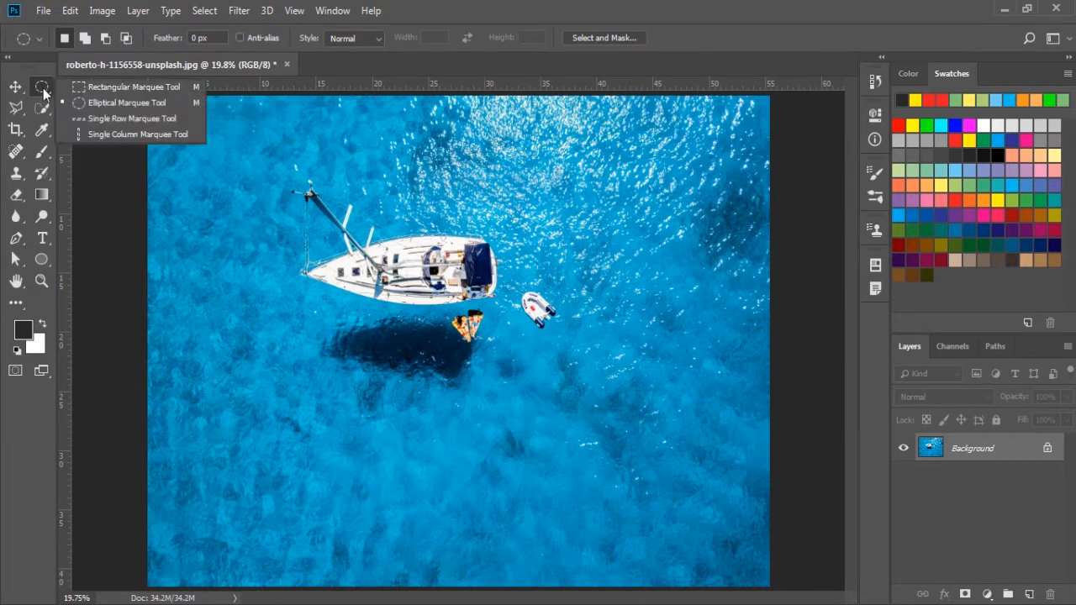
click(96, 104)
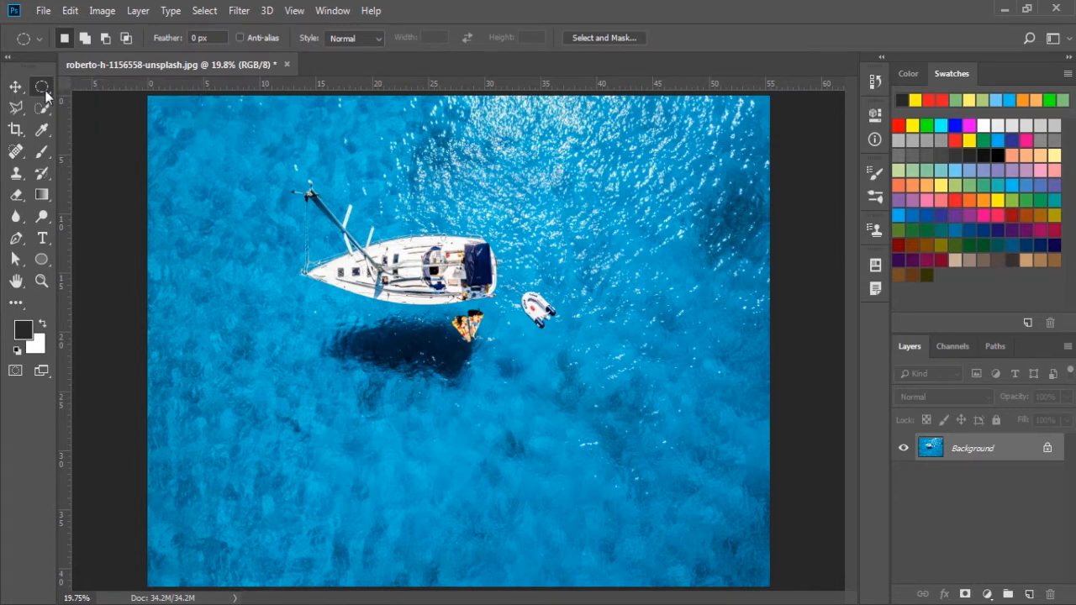
right_click(41, 88)
click(107, 102)
Step: Draw an elliptical selection around the yacht and dinghy, and clear it
drag(270, 164, 591, 402)
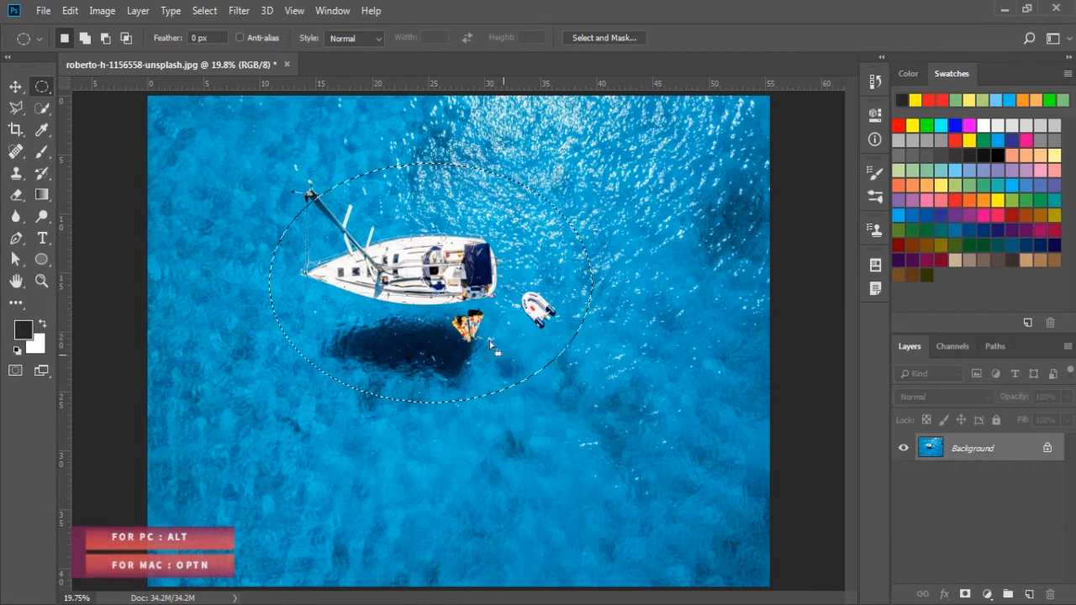
key(alt)
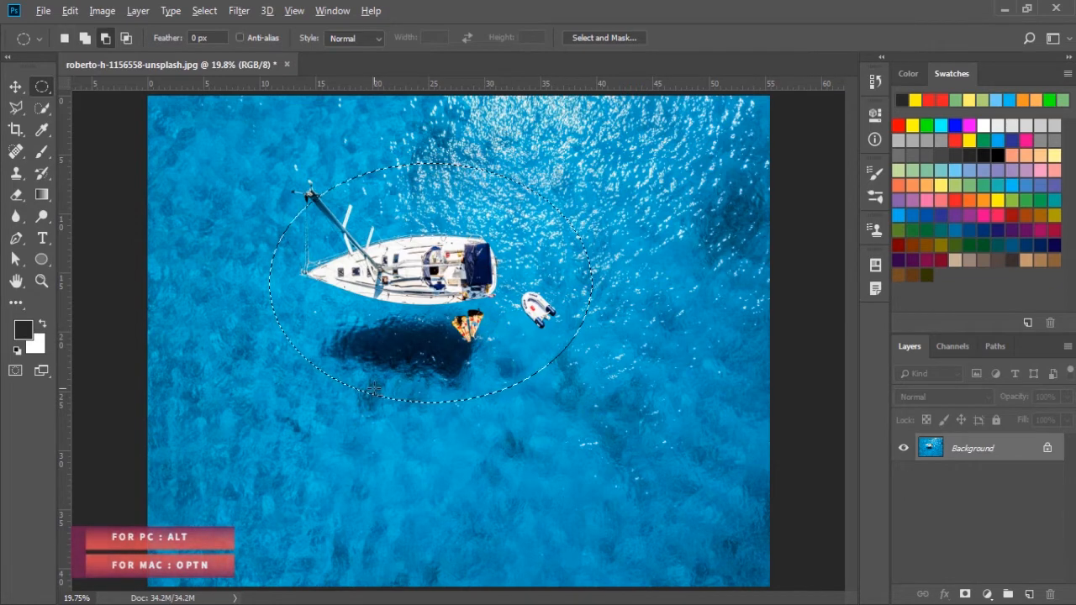
click(345, 417)
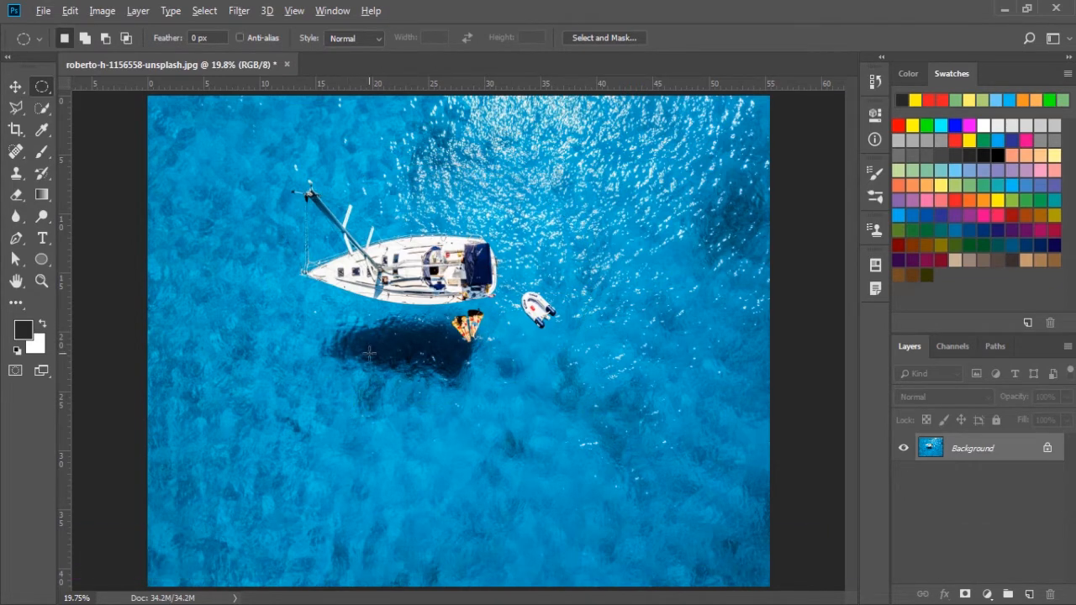
Step: Draw test elliptical selections over the yacht's shadow, including a circle drawn outward from its centre, and deselect
drag(369, 353, 497, 431)
drag(379, 310, 415, 253)
key(ctrl+d)
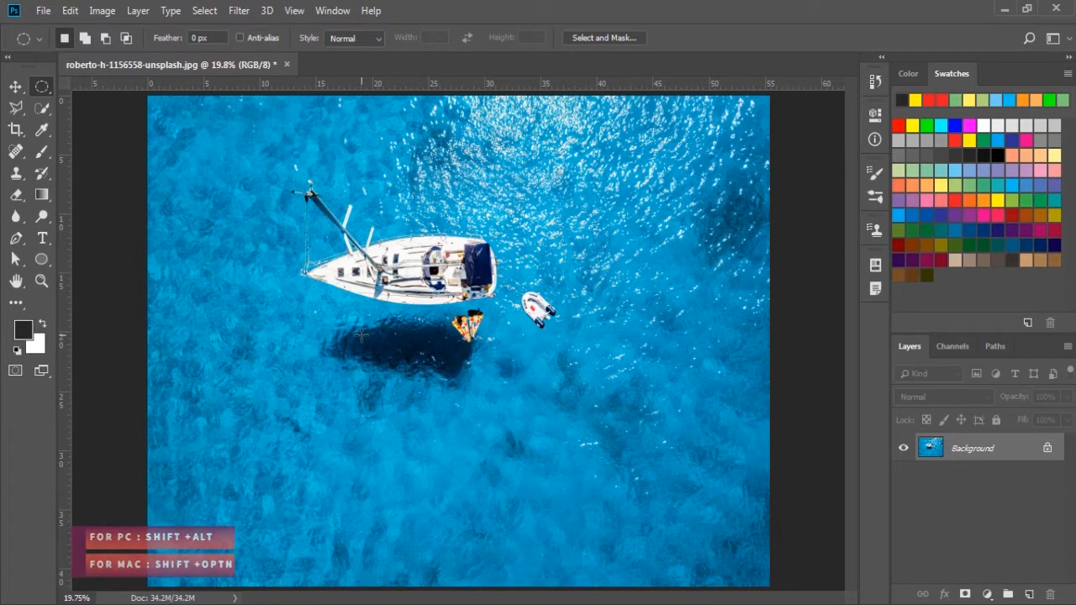
drag(359, 349, 467, 447)
key(ctrl+d)
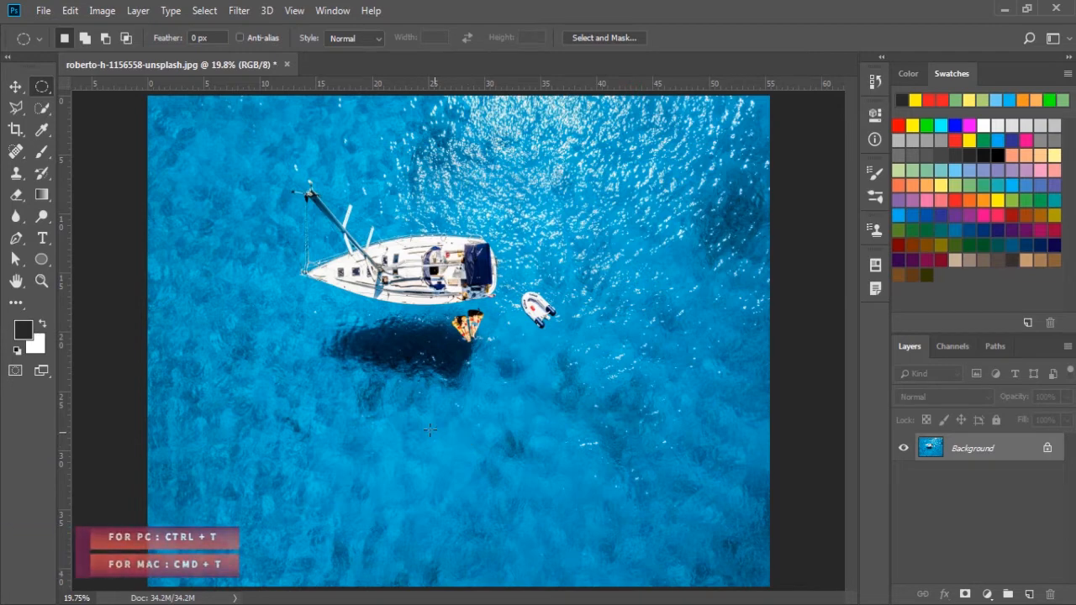
Step: Try moving an elliptical area around the yacht slightly to the left with Free Transform, and undo the change
drag(342, 230, 584, 423)
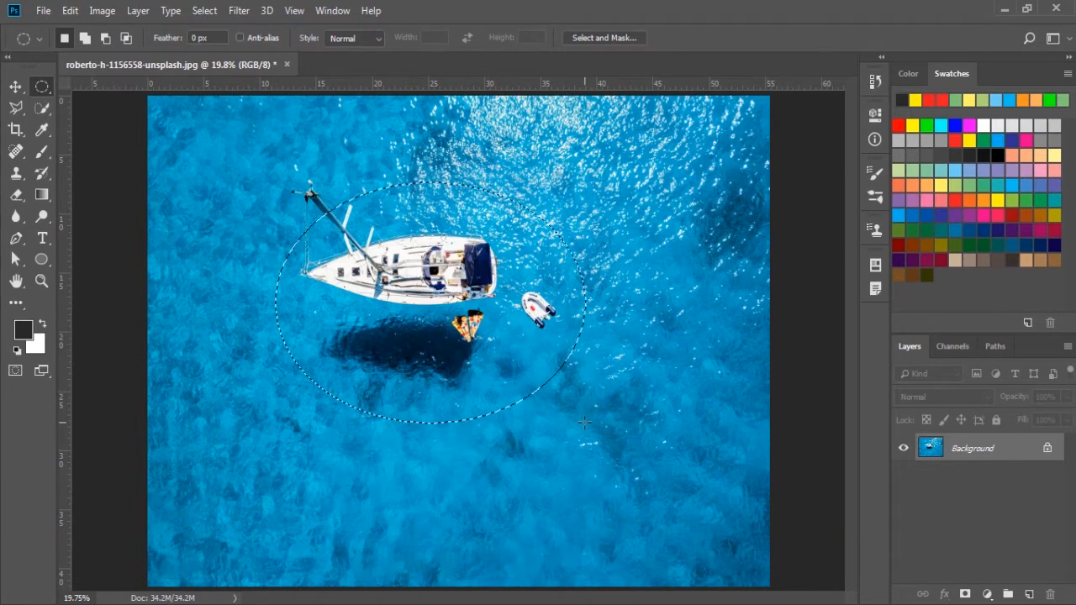
key(ctrl+t)
mouse_move(440, 301)
mouse_down()
mouse_move(517, 347)
mouse_move(444, 423)
mouse_move(503, 278)
mouse_move(567, 361)
mouse_move(455, 268)
mouse_move(445, 291)
mouse_up()
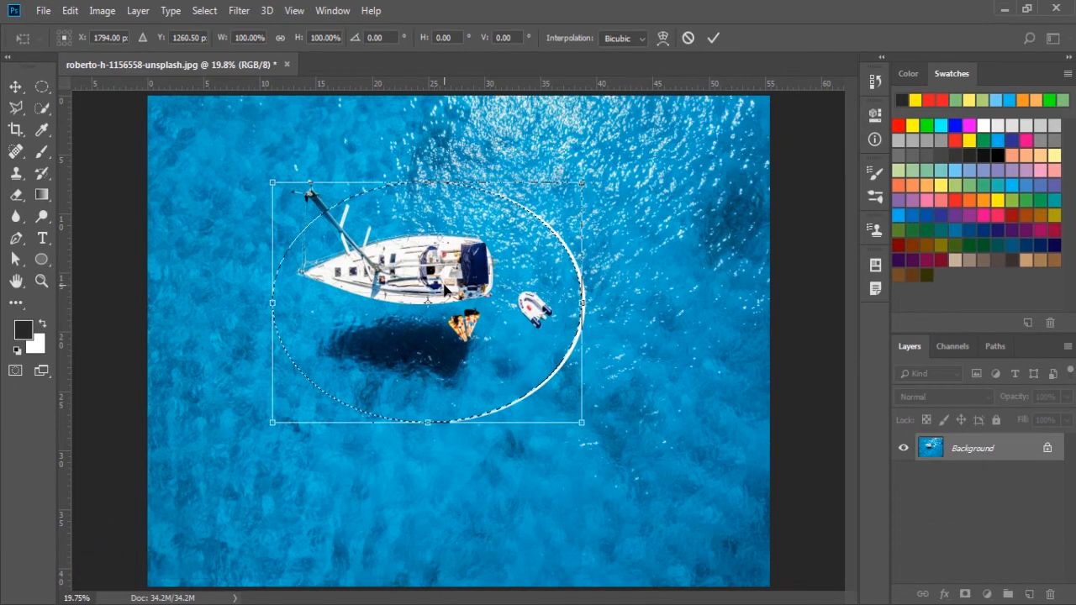
key(ctrl+z)
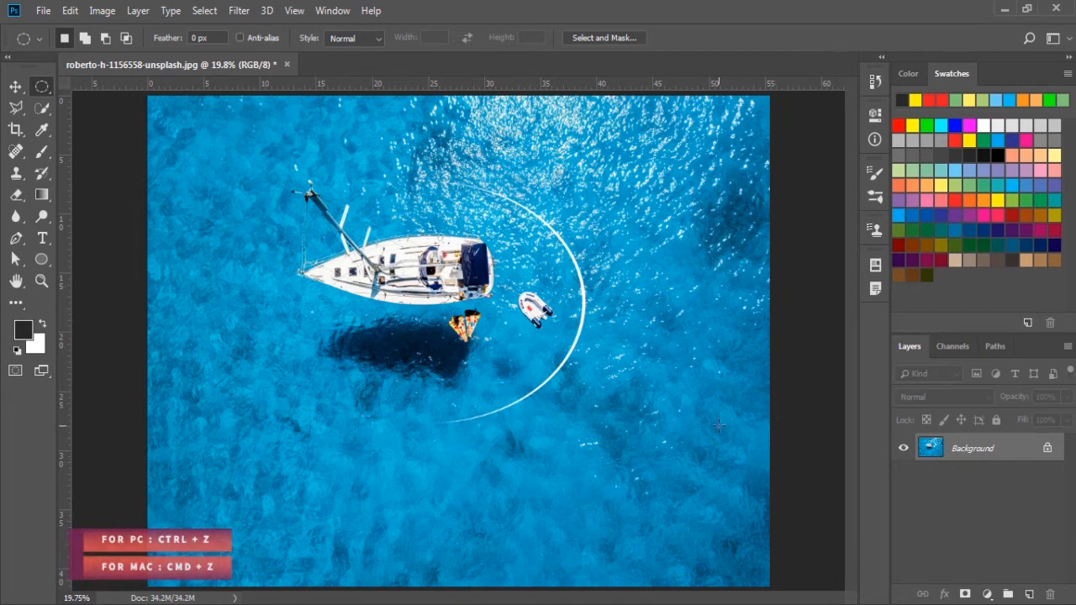
key(ctrl+z)
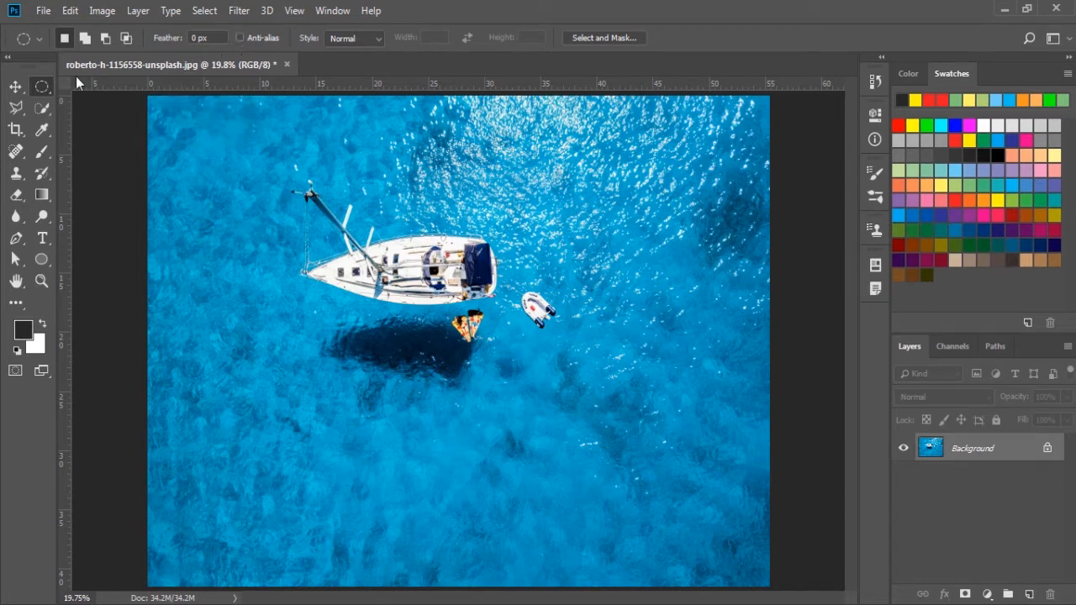
Step: Enable anti-aliasing for the Elliptical Marquee, and select a rectangular area around the yacht and dinghy with the Rectangular Marquee
click(241, 38)
right_click(42, 87)
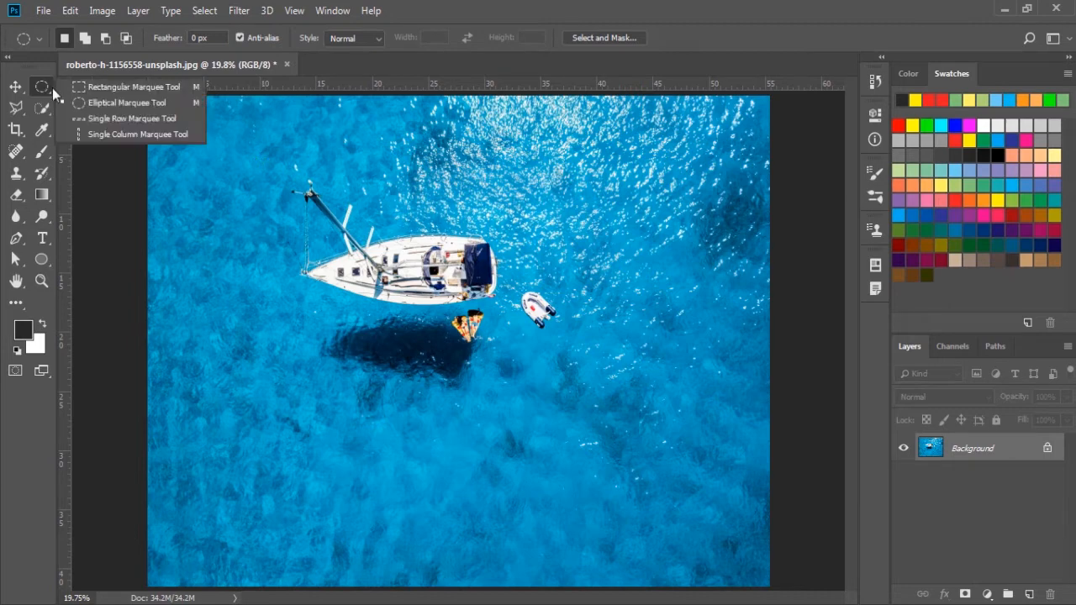
click(70, 89)
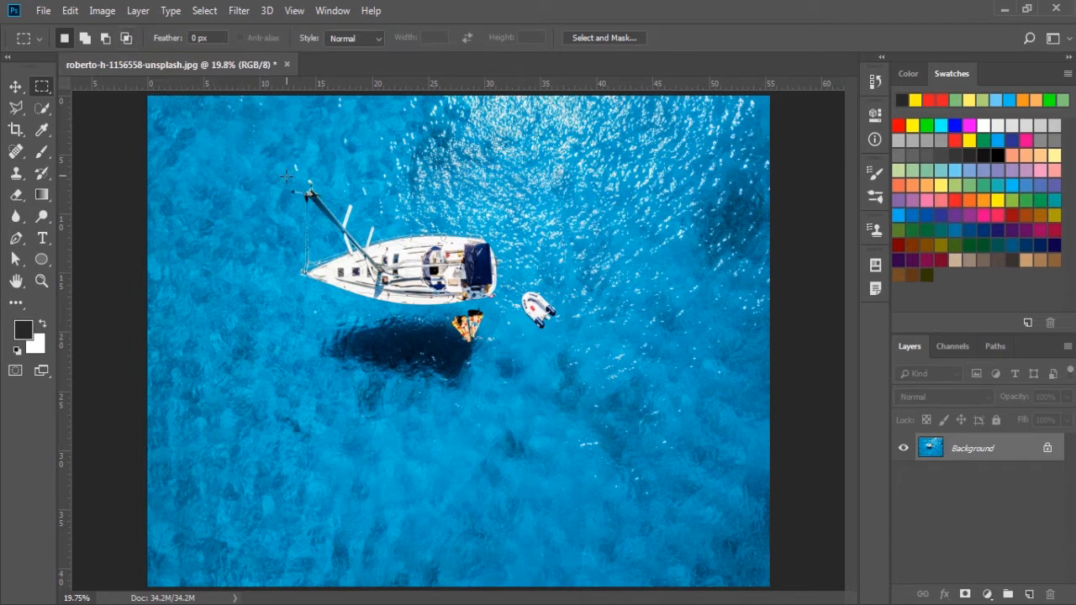
drag(268, 169, 611, 410)
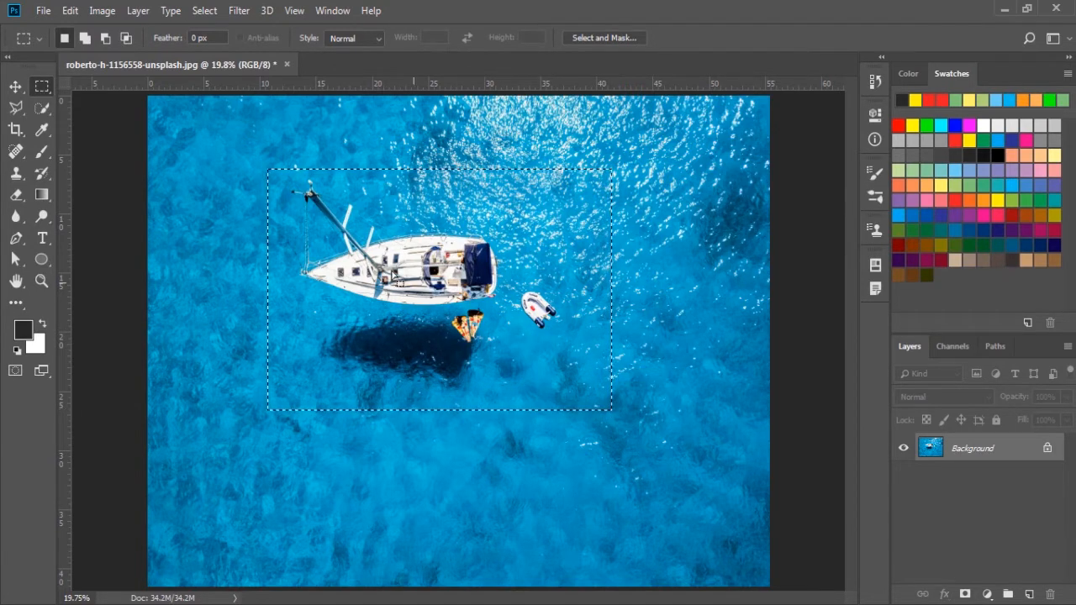
Step: Add two overlapping rectangles to the selection, each stepping further toward the photo's lower-right corner
click(85, 38)
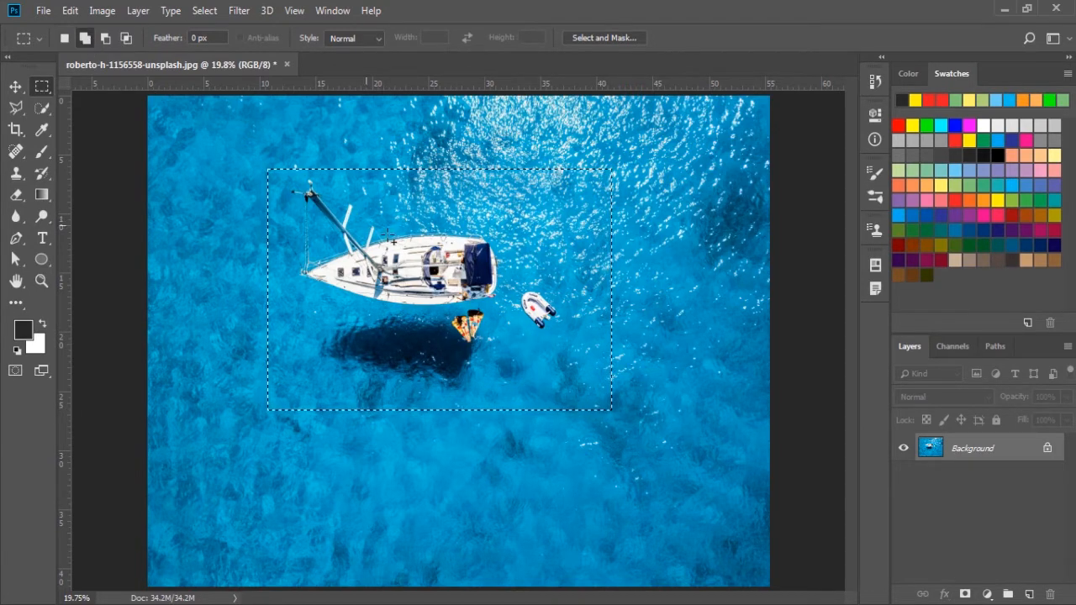
drag(494, 270, 716, 486)
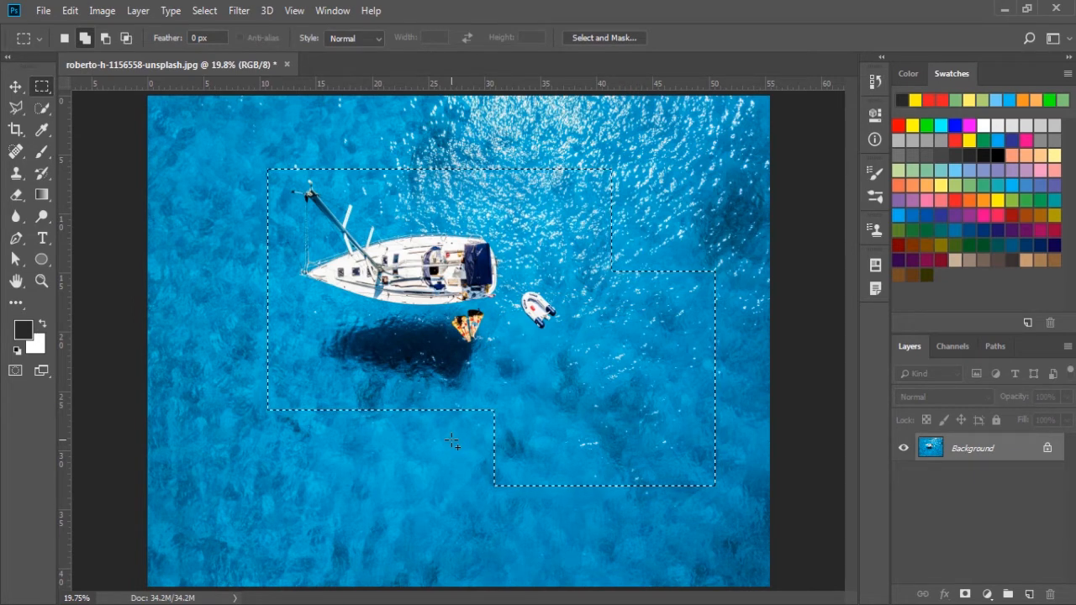
click(66, 38)
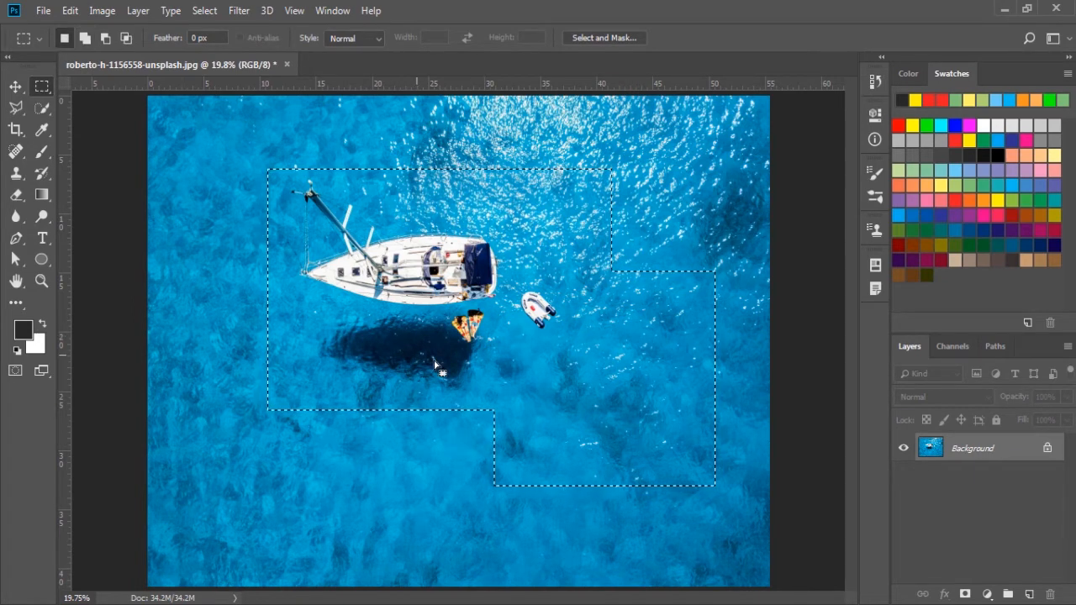
key(shift)
drag(542, 358, 739, 521)
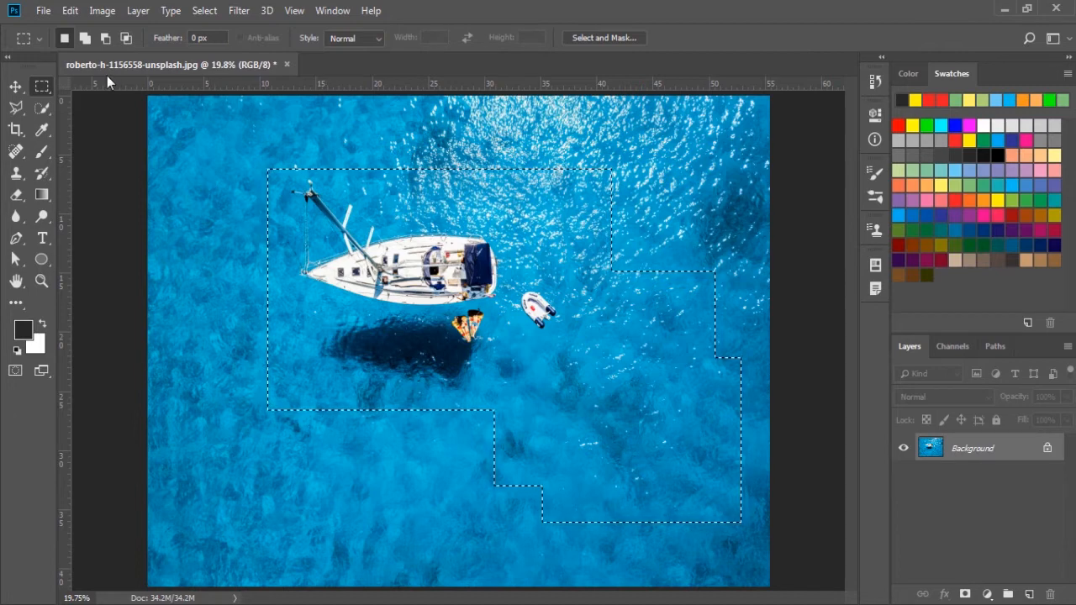
Step: Subtract a large rectangular area in the lower-right part of the photo from the selection
click(103, 38)
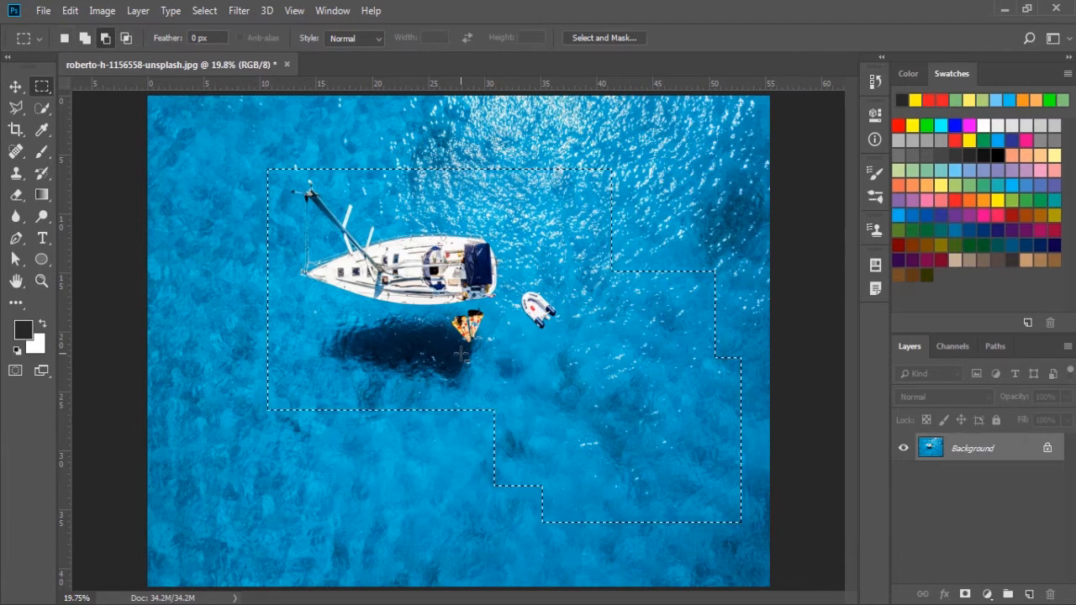
drag(547, 368, 753, 543)
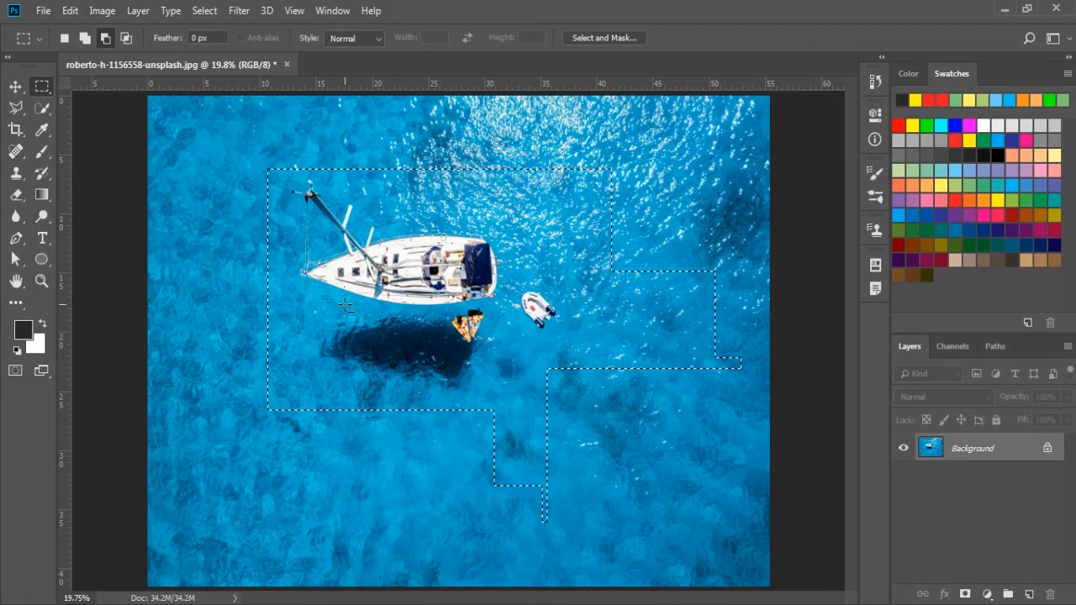
Step: Subtract a rectangular area from the part of the selection that extends beyond the dinghy toward the photo's right edge
click(64, 38)
key(shift+alt)
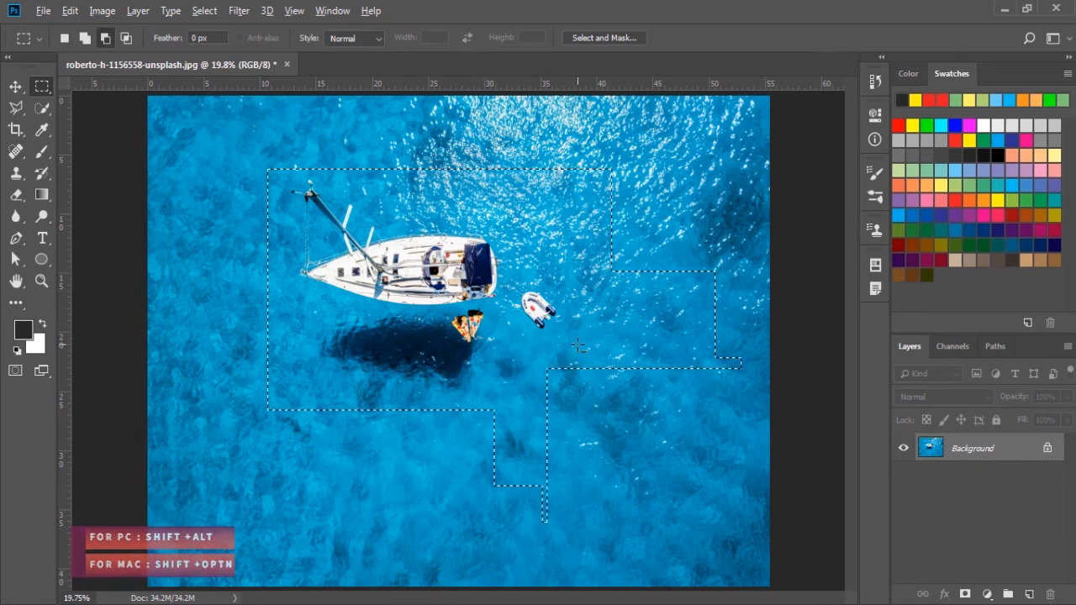
drag(632, 260, 748, 409)
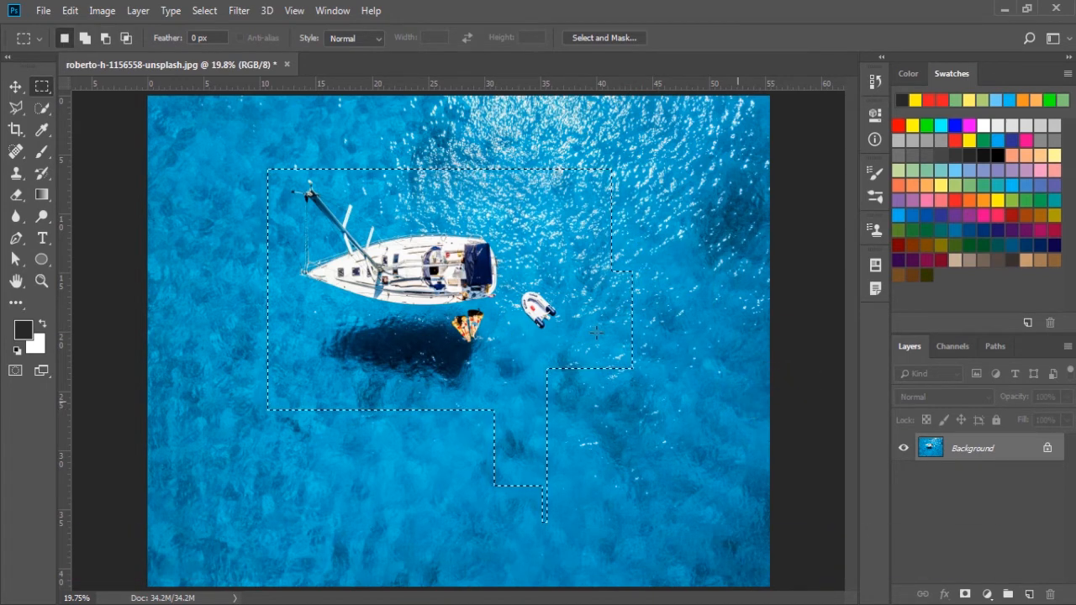
Step: Intersect the selection with a tall rectangle spanning the yacht hull and dinghy, and again with a wide rectangle across both boats
click(125, 38)
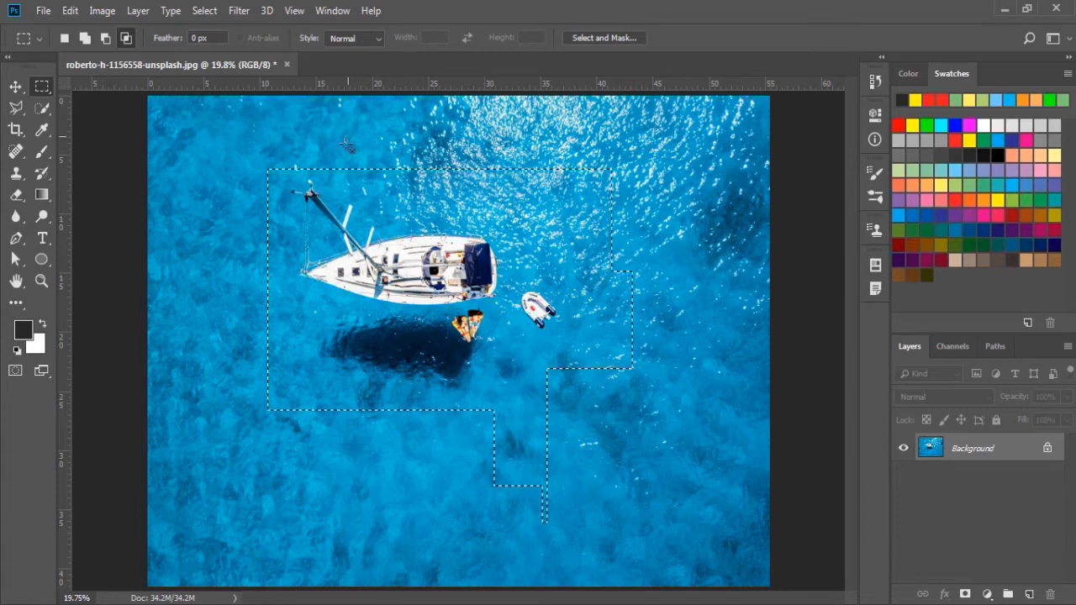
drag(346, 137, 574, 522)
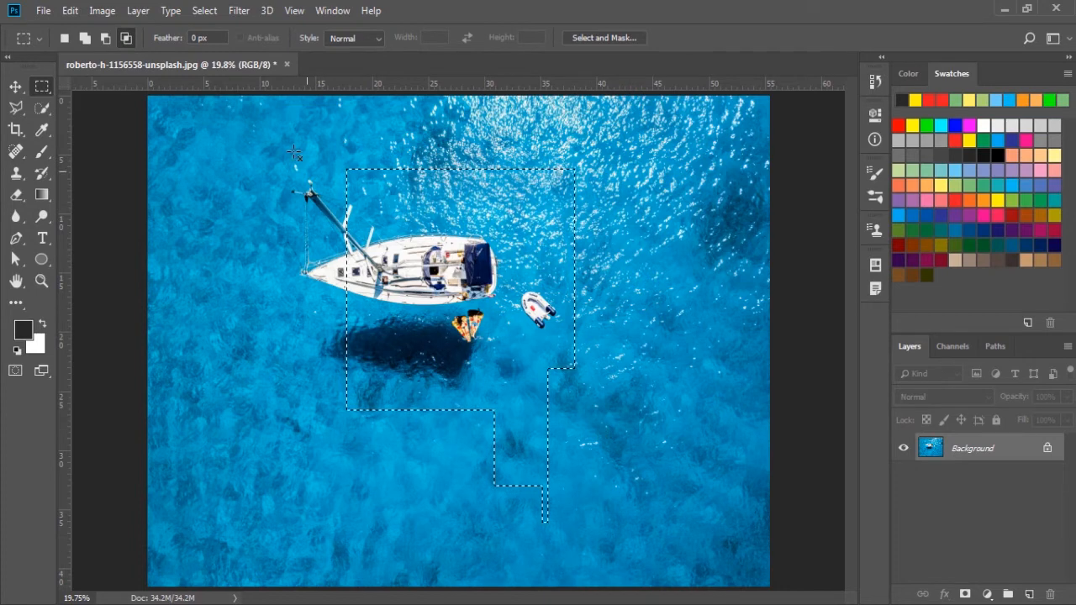
click(64, 39)
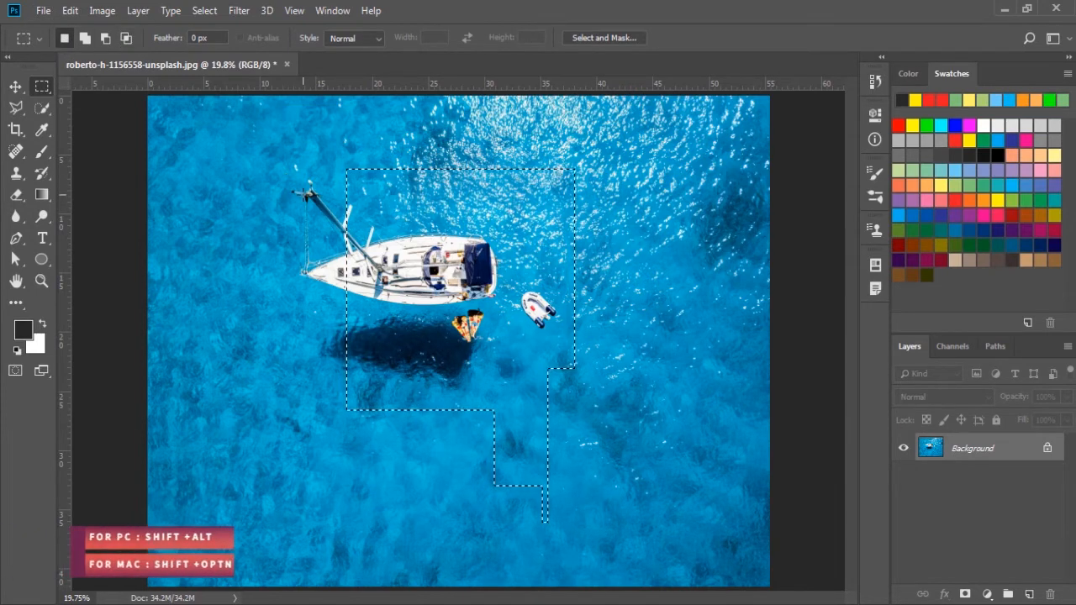
key(shift+alt)
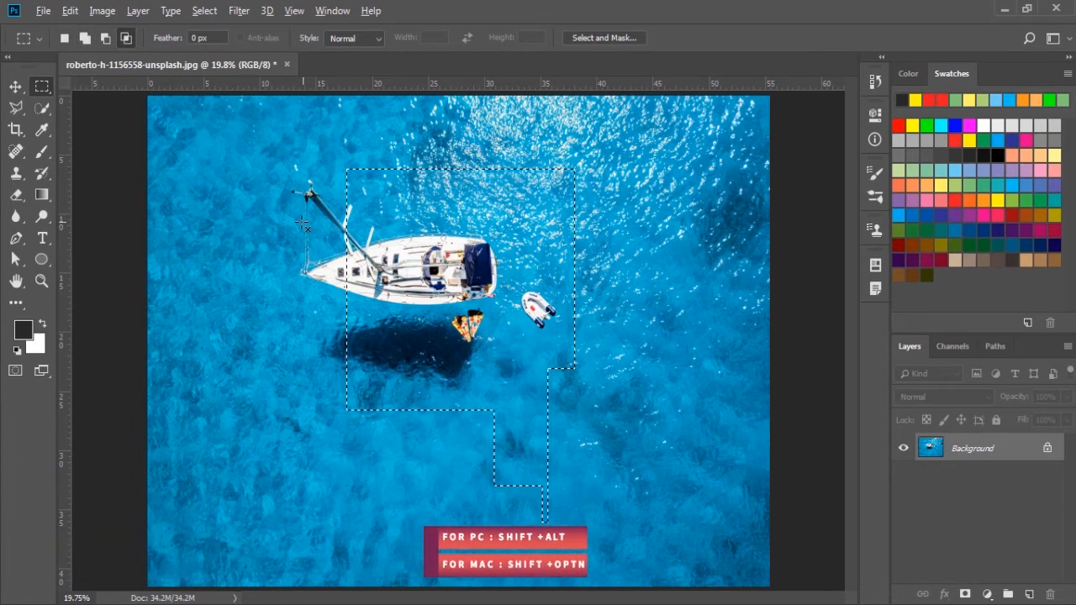
drag(302, 222, 613, 368)
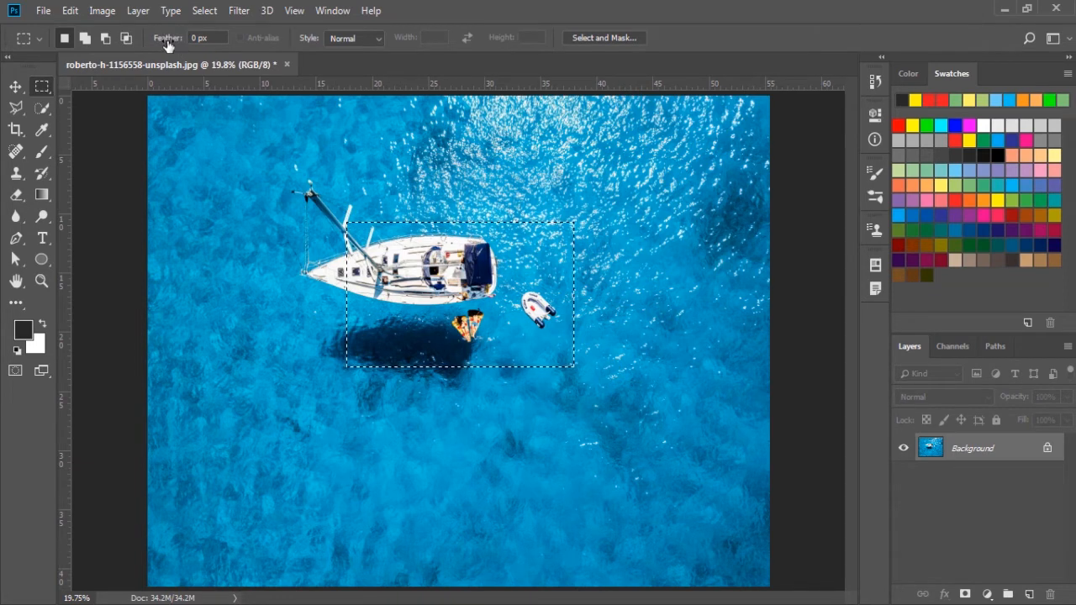
Step: Clear the selection and set the Rectangular Marquee's feather to 34.8 px
key(ctrl+d)
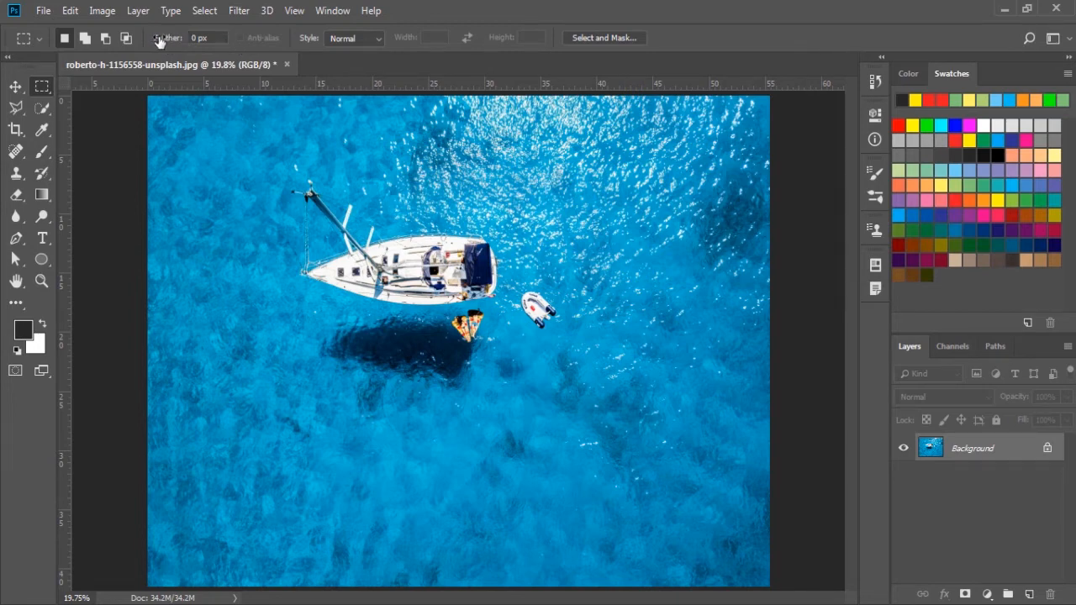
drag(163, 39, 294, 49)
drag(160, 39, 235, 43)
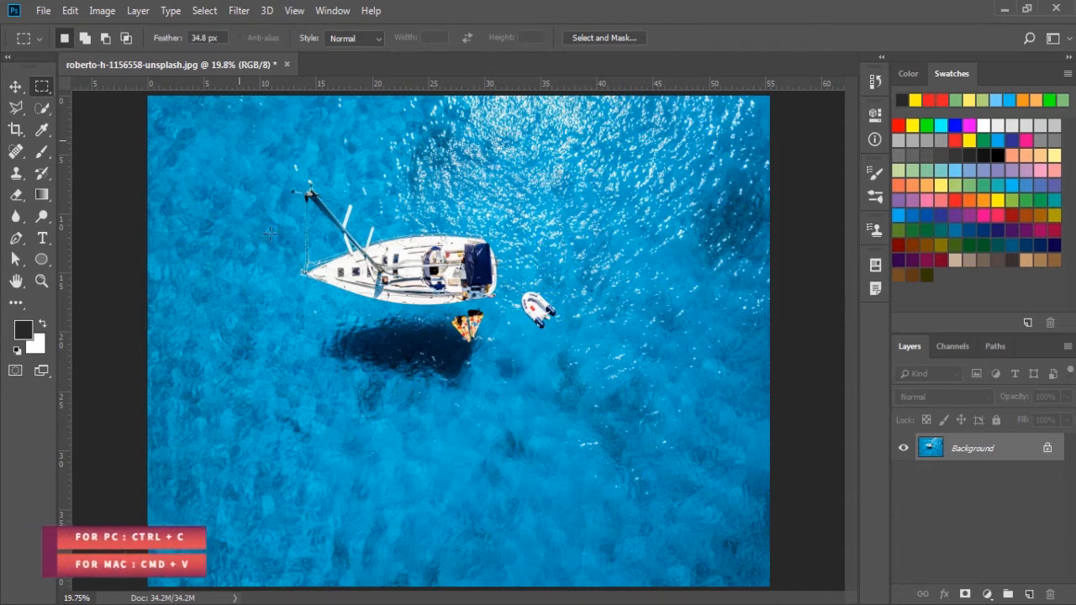
Step: Try copying a feathered rectangle around the yacht and dinghy to a new layer, view it without the Background, and undo the paste
drag(260, 172, 396, 313)
drag(519, 369, 580, 391)
key(ctrl+c)
key(ctrl+v)
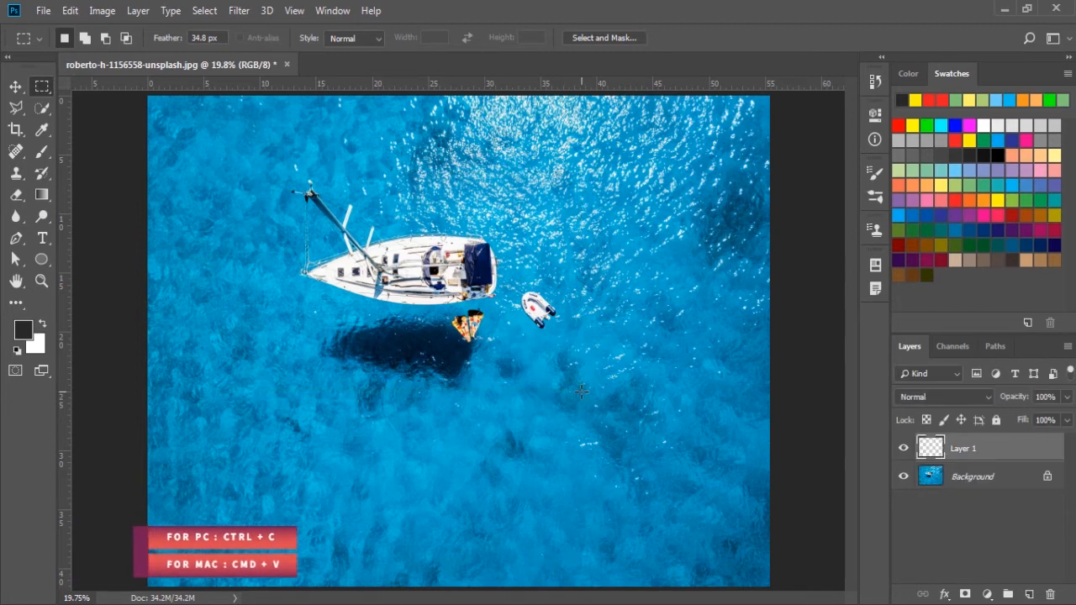
click(903, 476)
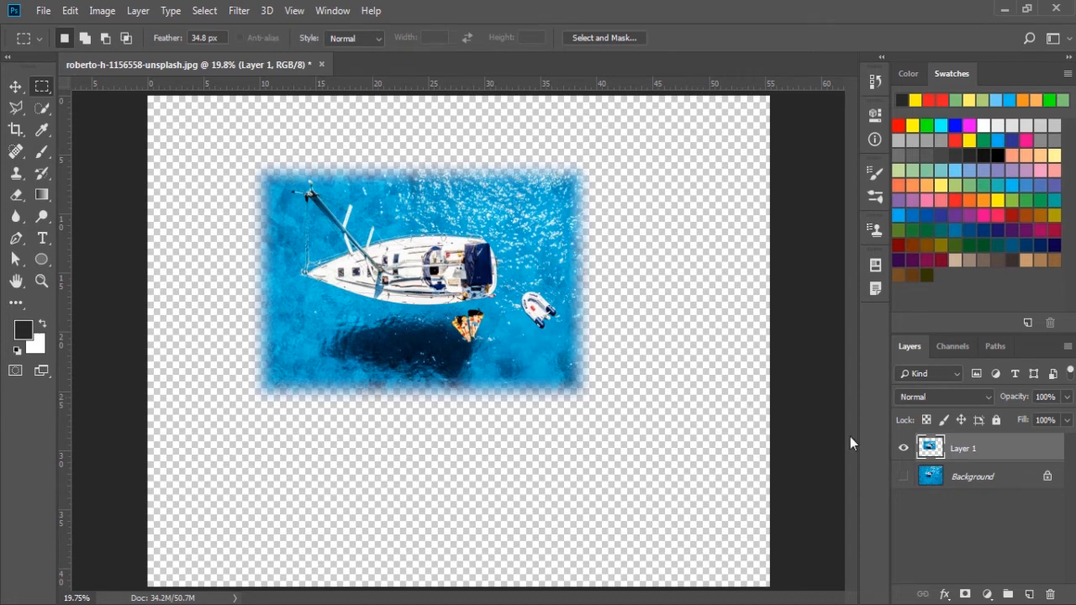
click(903, 477)
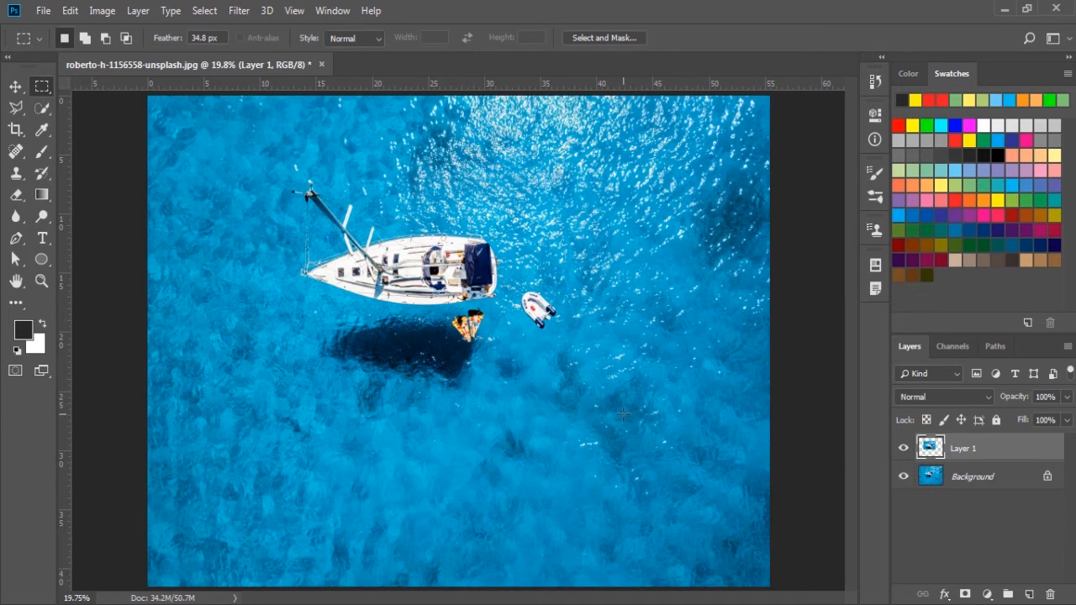
key(ctrl+z)
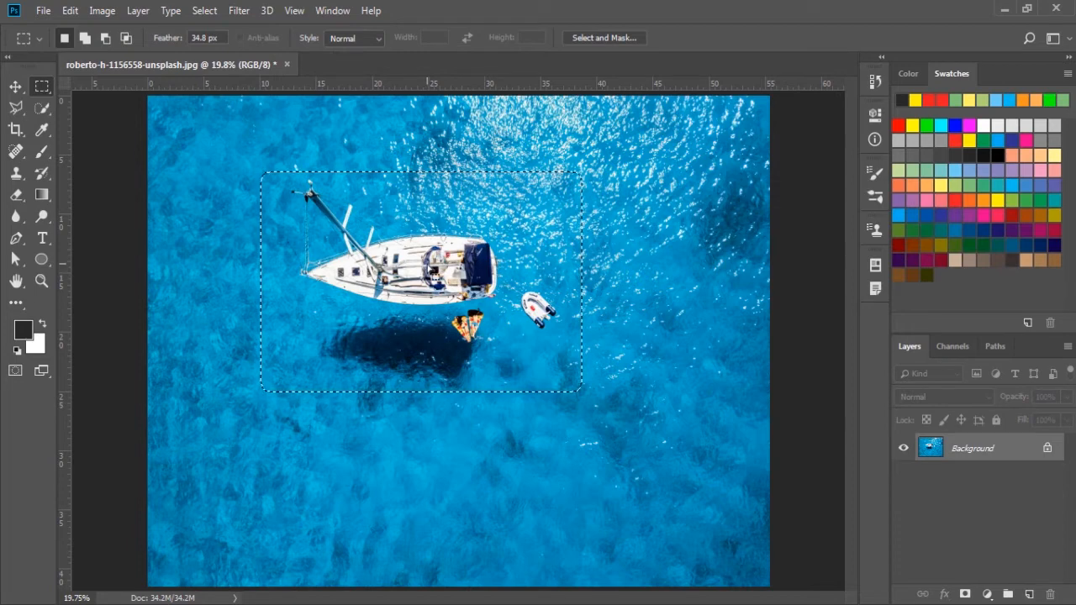
Step: Set the marquee style to Fixed Ratio with width 1.04 and height 6.007, and select a tall strip across the yacht's mast tip
click(360, 37)
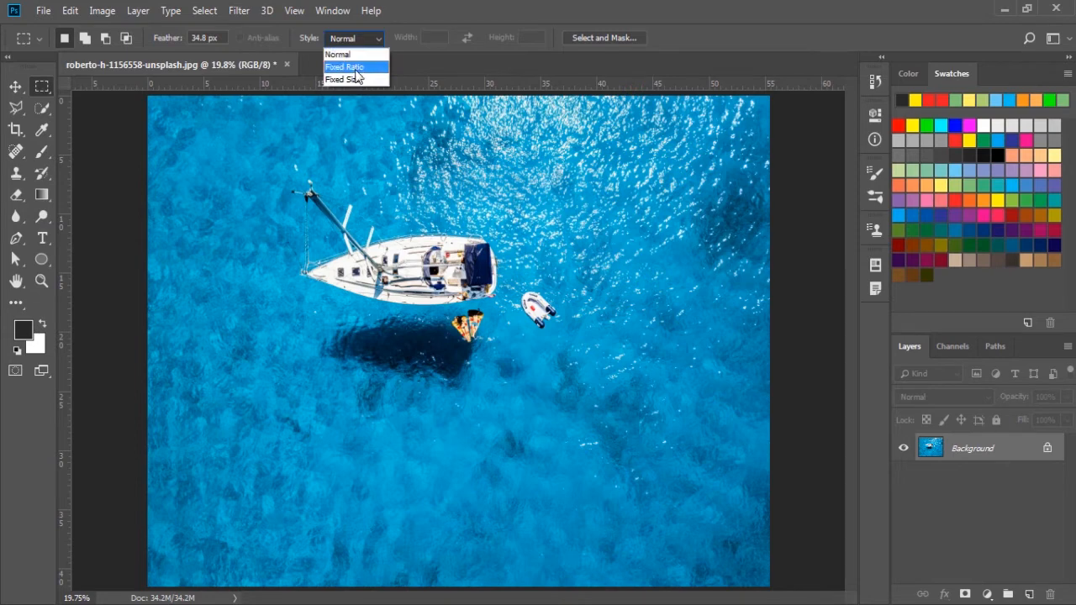
click(367, 67)
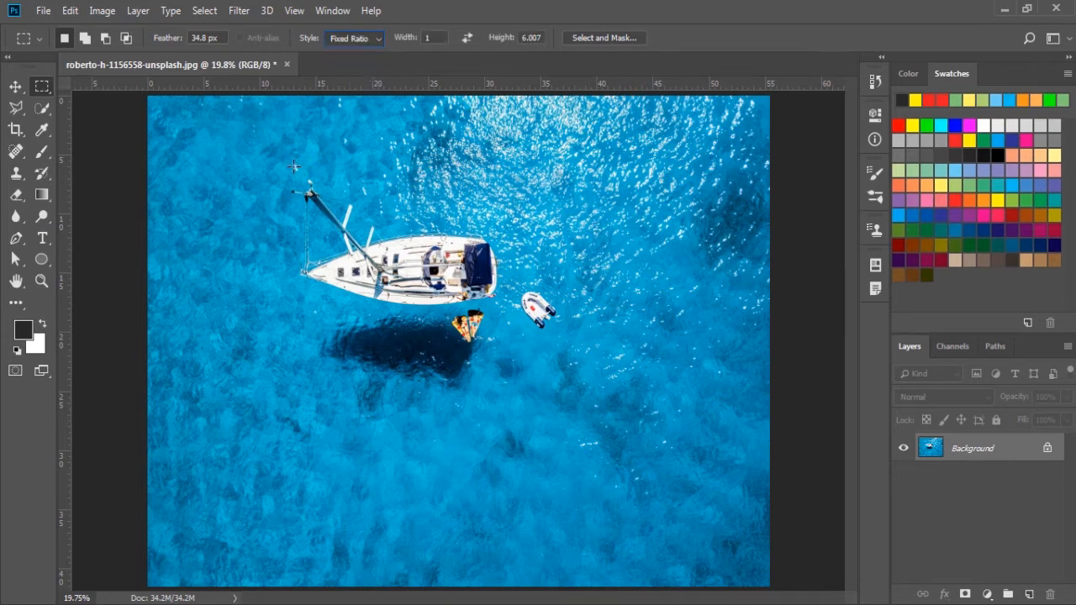
double_click(429, 38)
text(1.04)
drag(275, 168, 504, 422)
Step: Swap the fixed ratio's width and height, select a wide strip above the yacht, and clear the selection
click(467, 37)
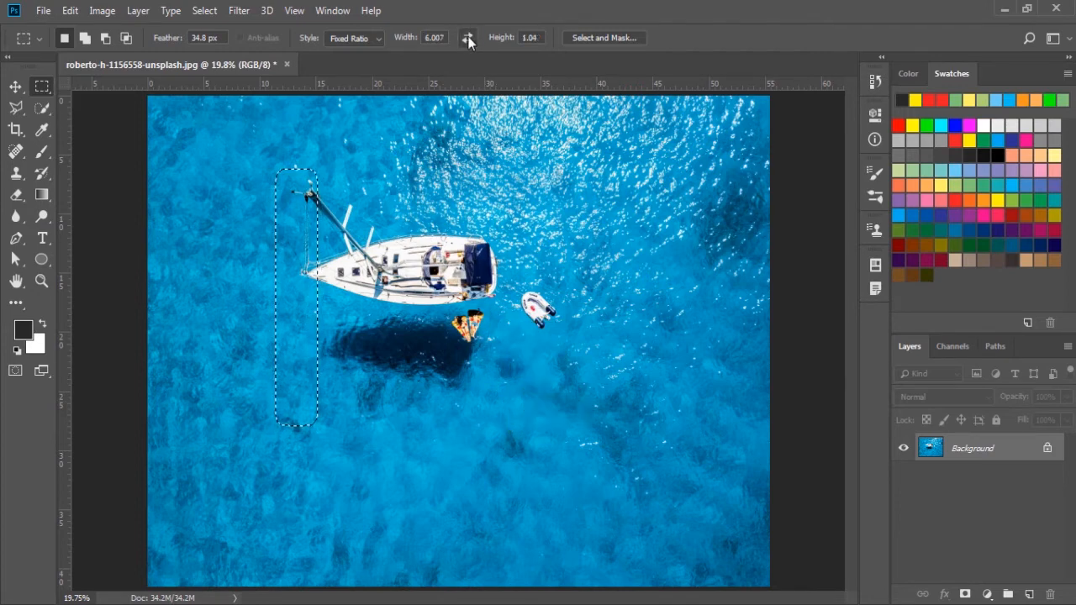
drag(406, 231, 622, 360)
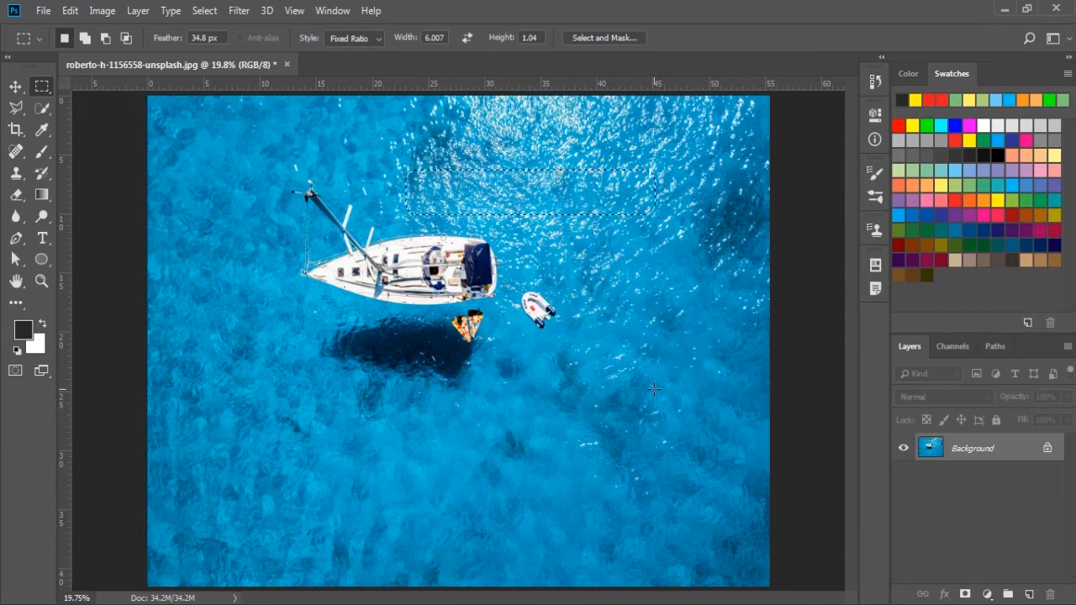
click(476, 210)
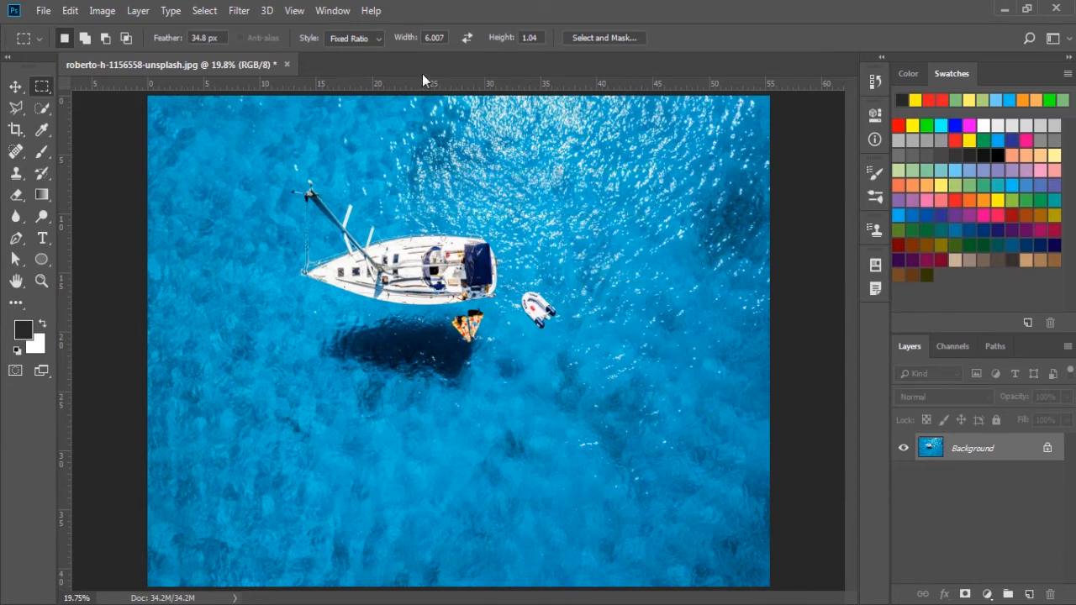
Step: Set the marquee style to Fixed Size, increase the width, place 250 px high selections above the yacht and over its shadow, and deselect
click(359, 37)
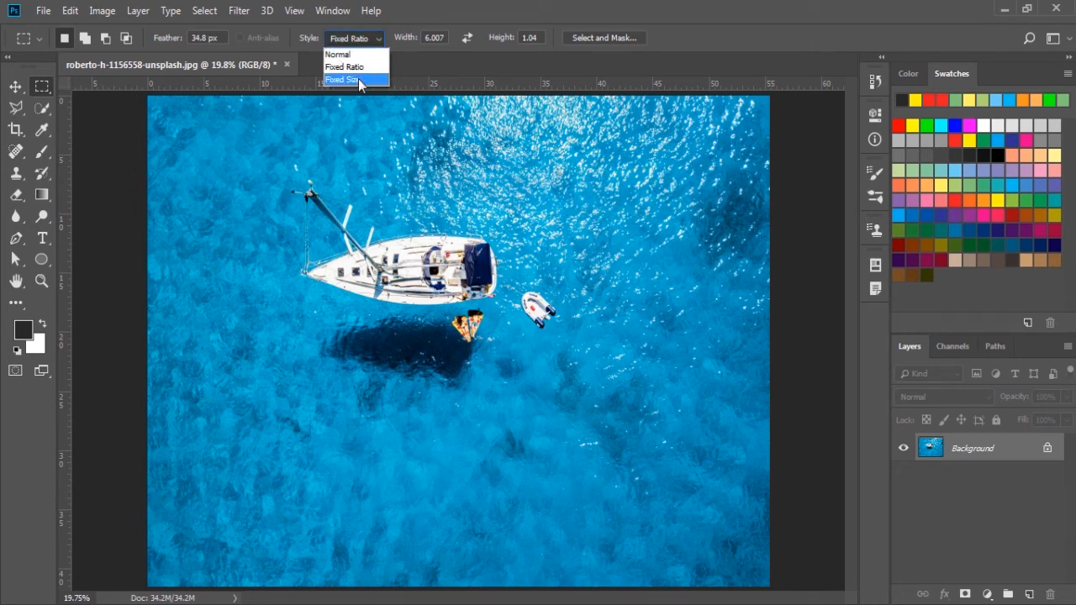
click(358, 78)
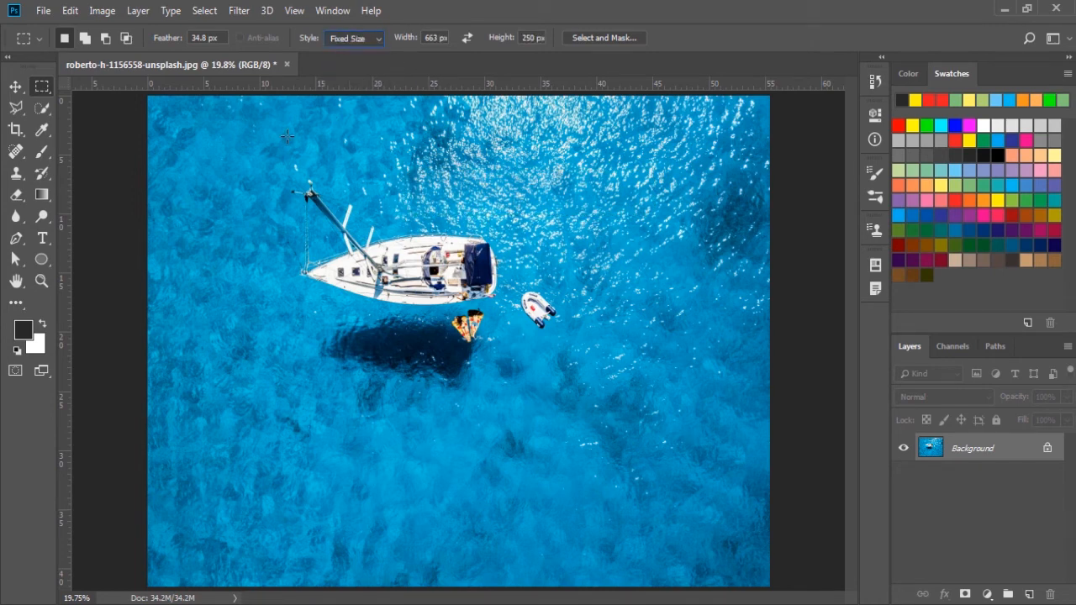
drag(276, 168, 290, 398)
drag(407, 42, 498, 51)
click(425, 153)
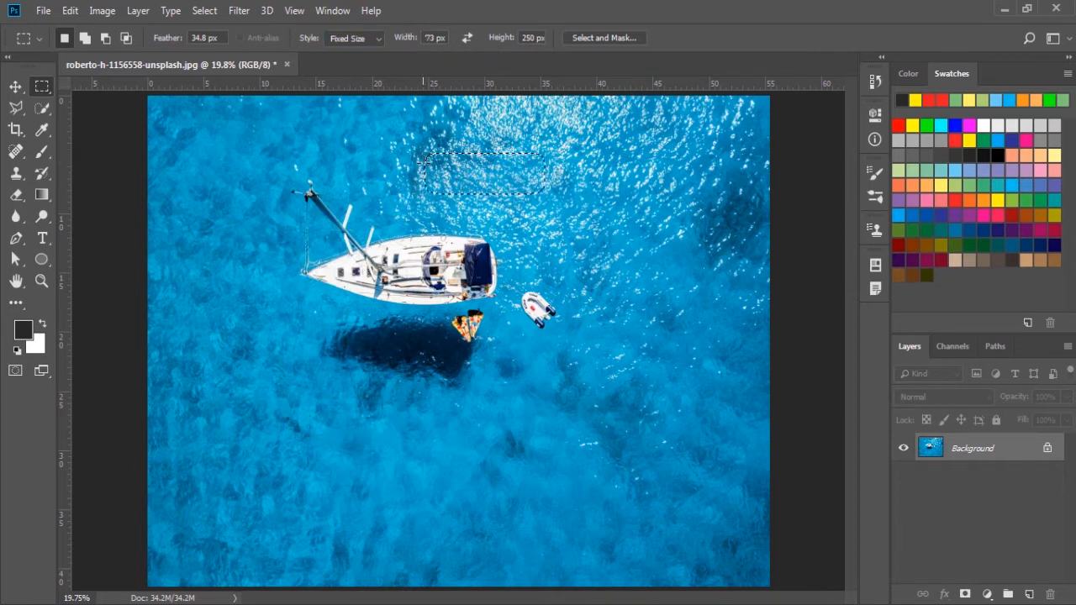
click(310, 330)
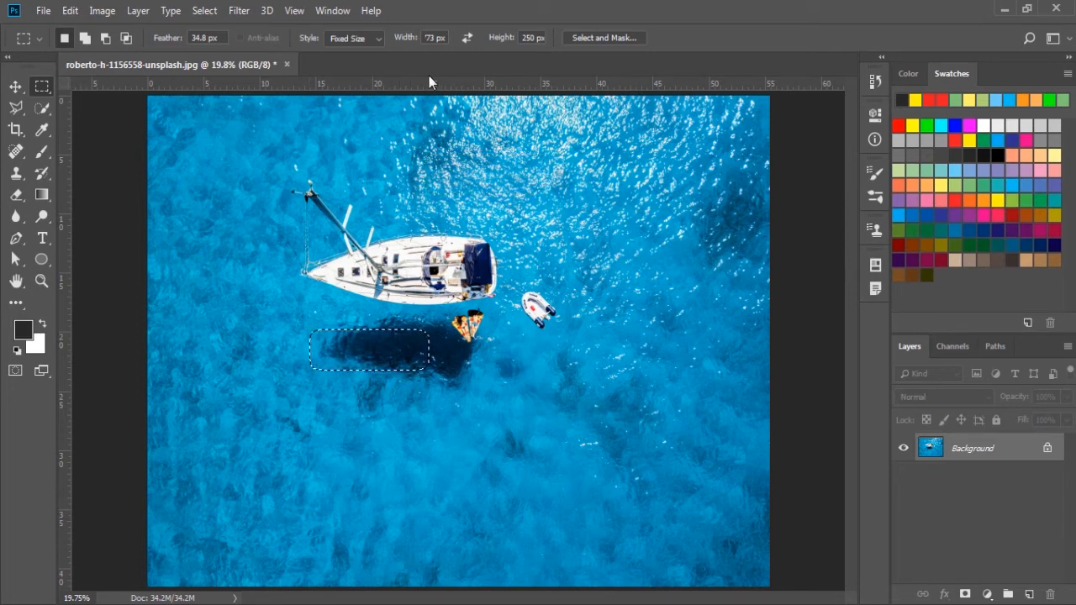
key(ctrl+d)
Step: Copy an anti-aliased elliptical area around the yacht and dinghy to a new layer, and hide the Background
drag(43, 87, 74, 100)
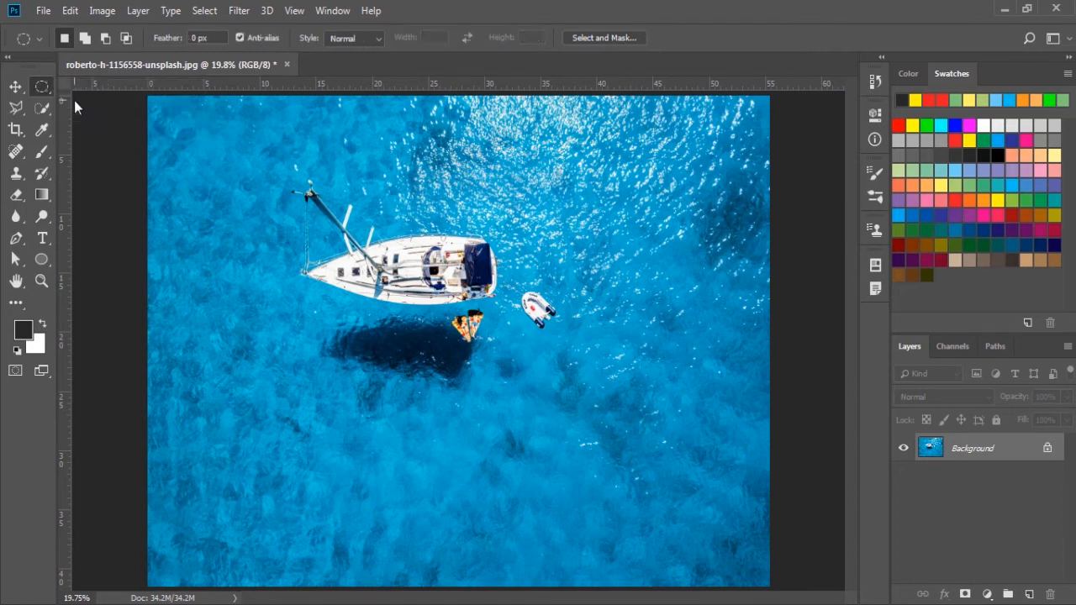
click(240, 39)
drag(248, 162, 593, 441)
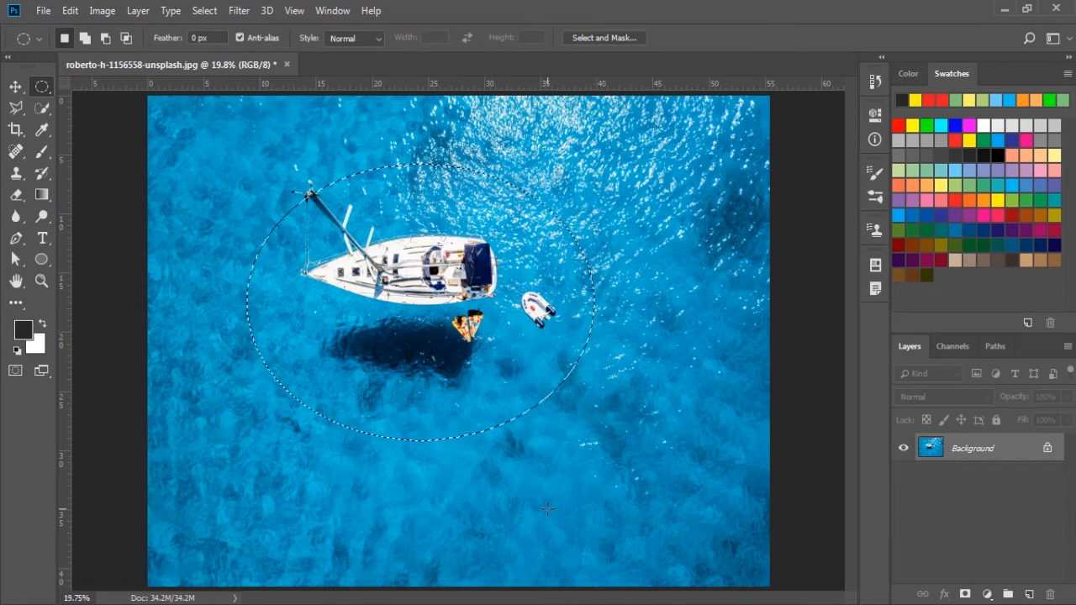
key(ctrl+j)
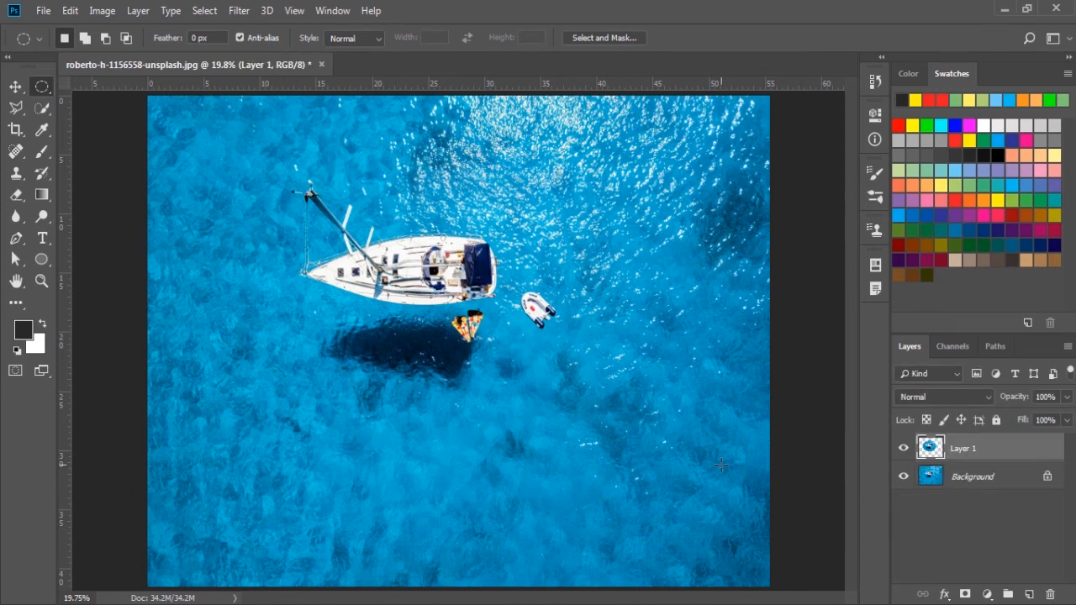
click(903, 476)
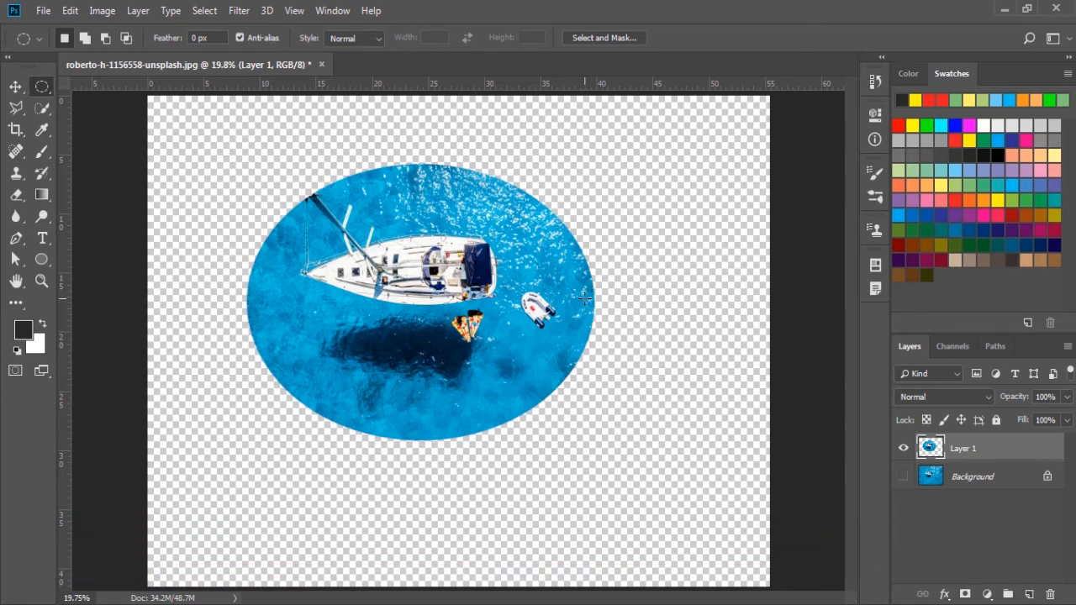
Step: Examine the smoothness of the anti-aliased ellipse's edge up close, and undo the layer copy
key(z)
drag(584, 300, 676, 315)
click(675, 315)
click(677, 313)
click(677, 313)
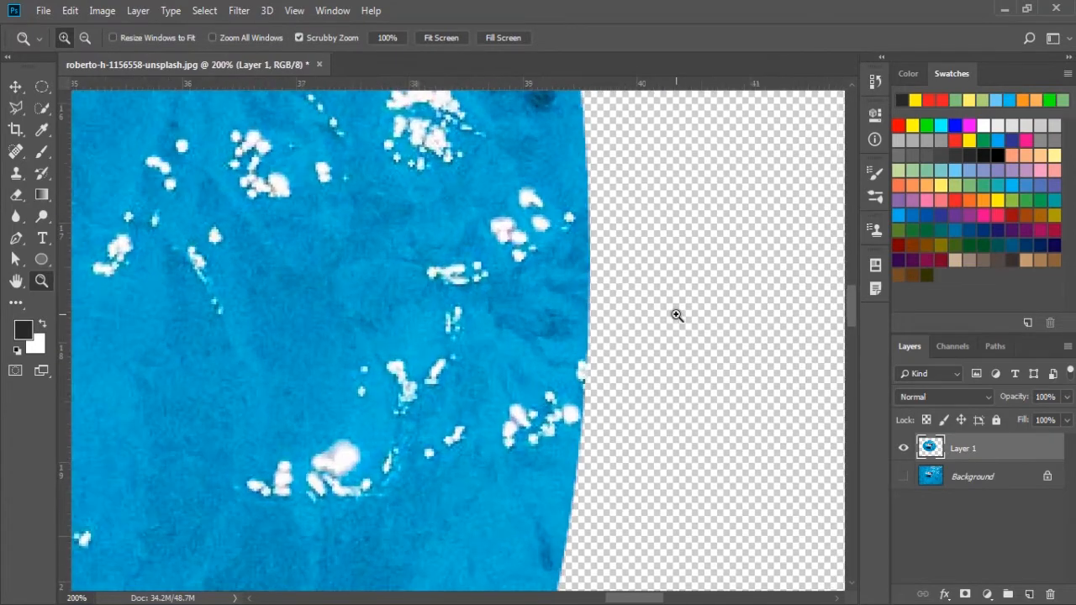
click(635, 315)
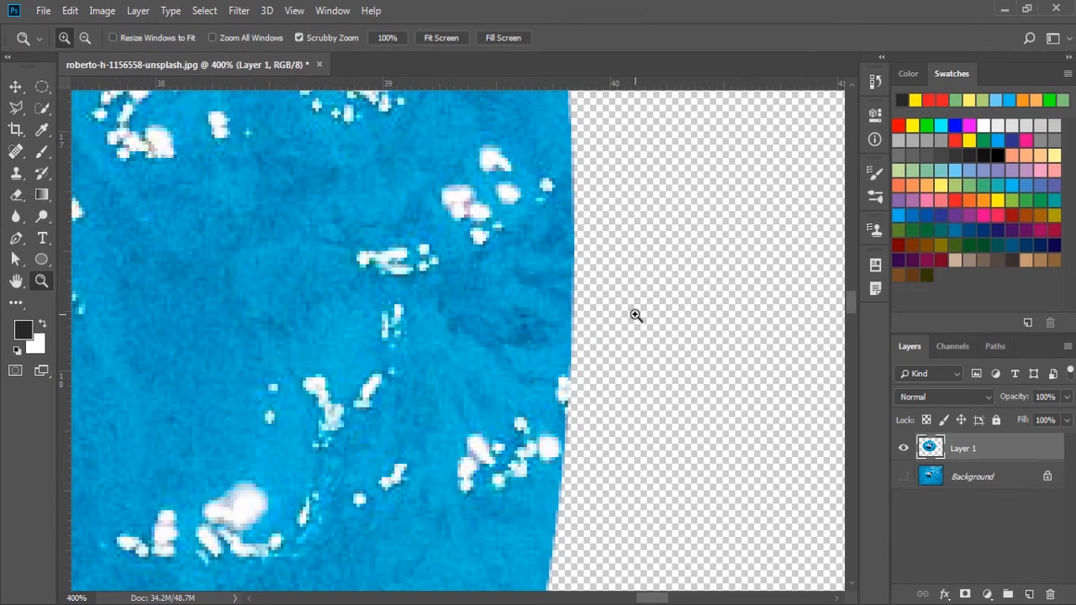
alt+click(424, 336)
alt+click(424, 336)
alt+click(424, 336)
alt+click(424, 337)
alt+click(424, 336)
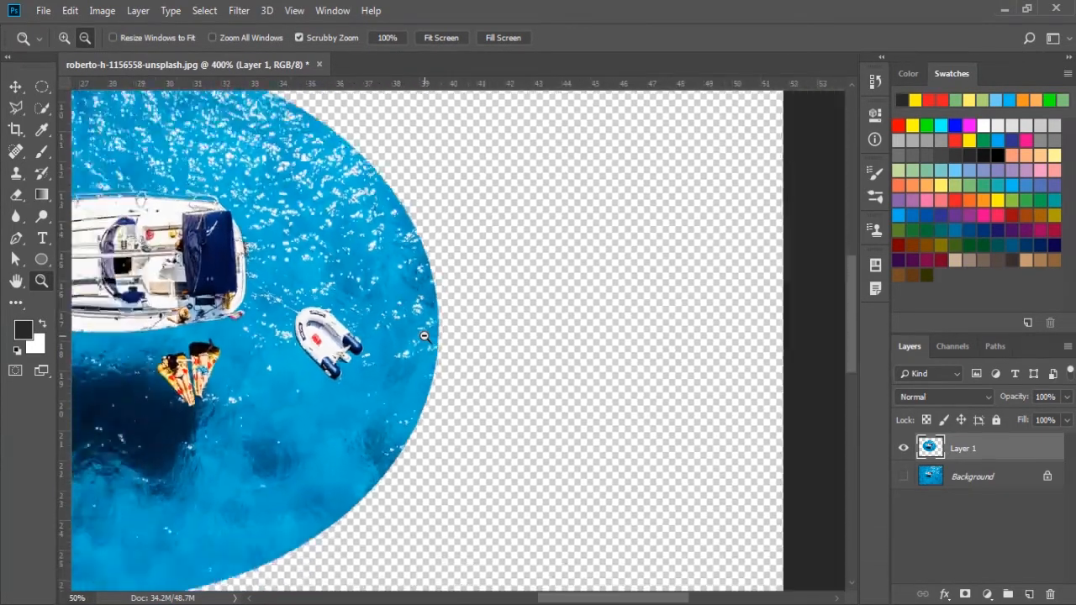
alt+click(425, 337)
alt+click(424, 336)
alt+click(424, 336)
key(ctrl+z)
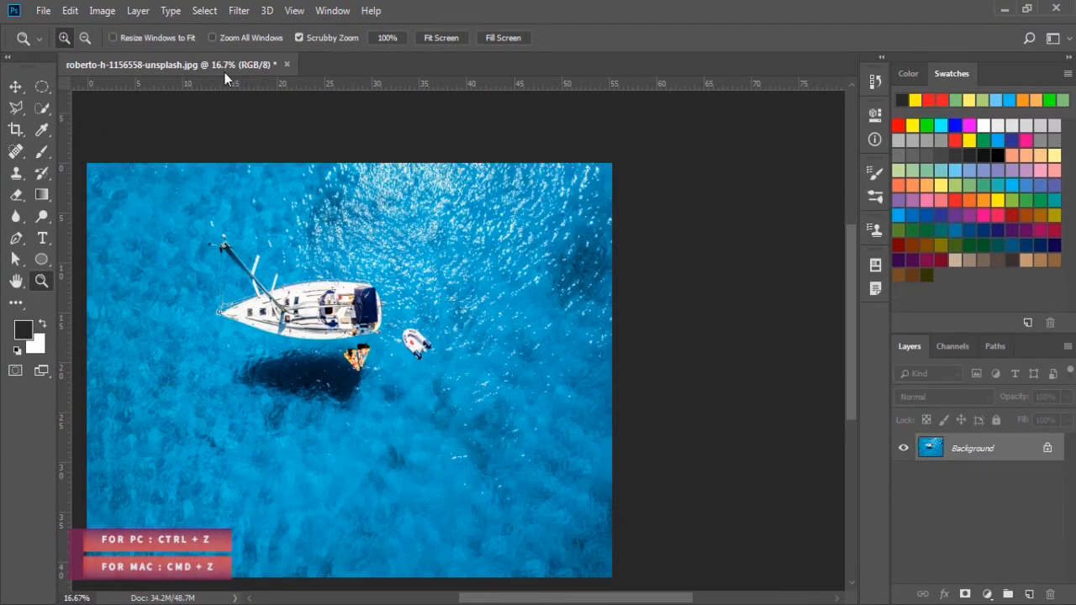
Step: Disable anti-aliasing for the Elliptical Marquee, copy an ellipse around the yacht and dinghy to a new layer, and hide the Background
click(42, 86)
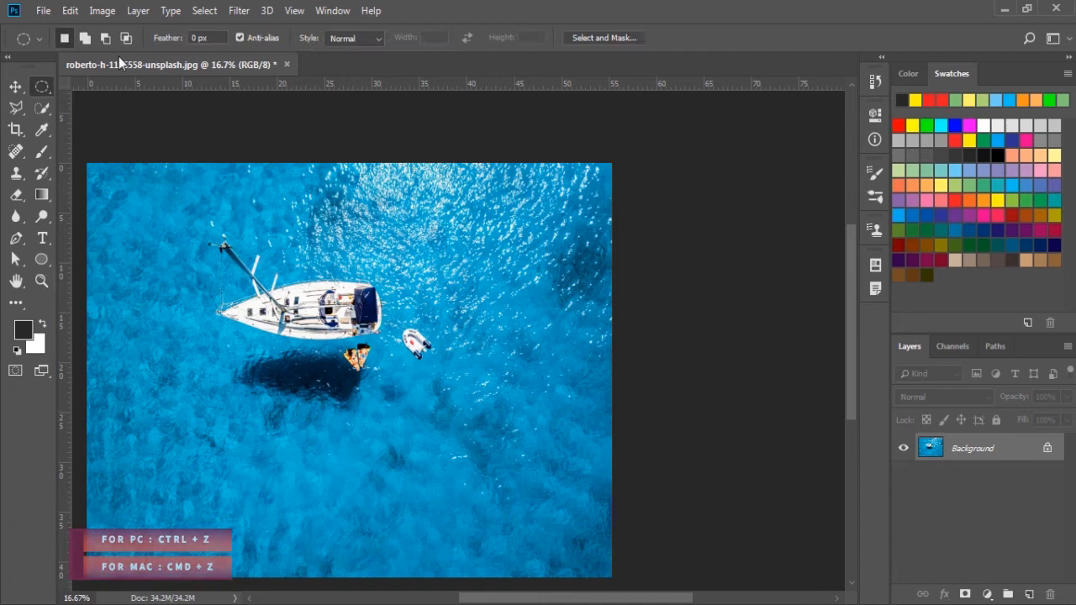
click(240, 37)
drag(187, 220, 451, 425)
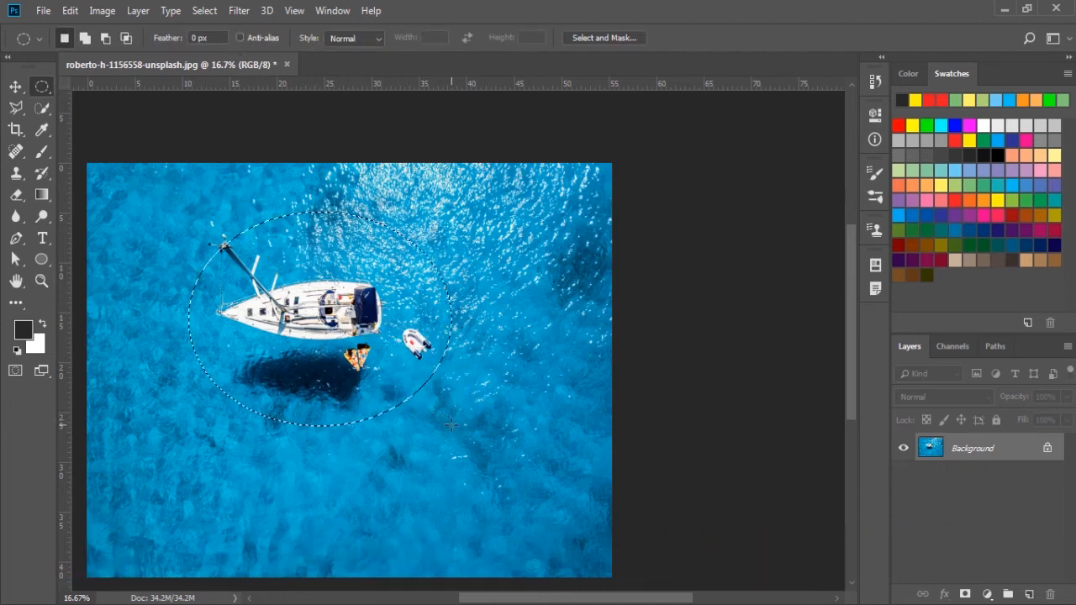
key(ctrl+j)
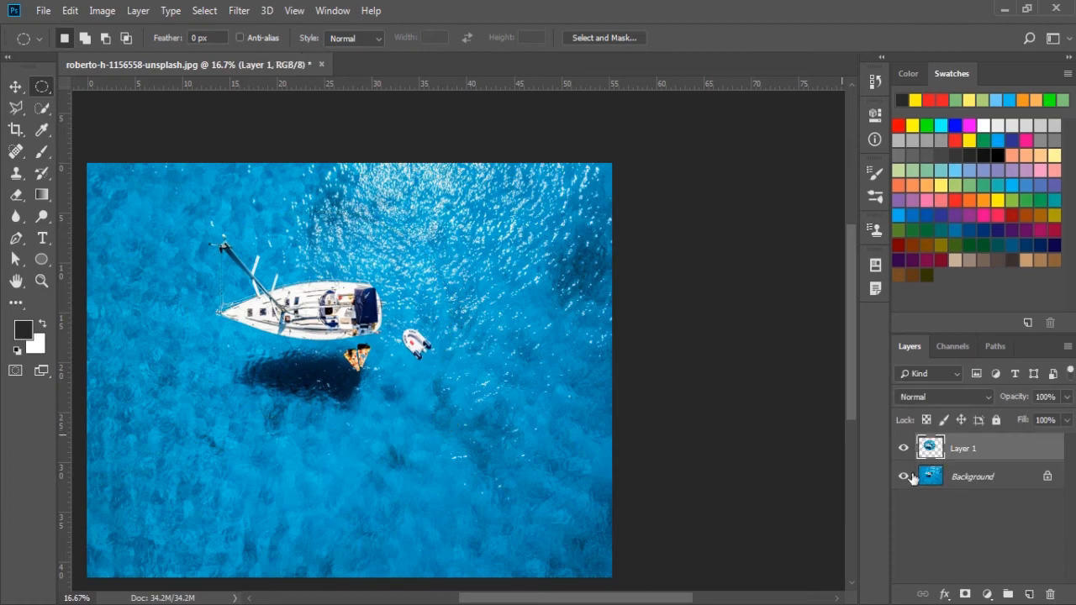
click(904, 476)
Step: Examine the edge of the ellipse copied without anti-aliasing up close, following it along the side beside the dinghy
key(z)
click(454, 299)
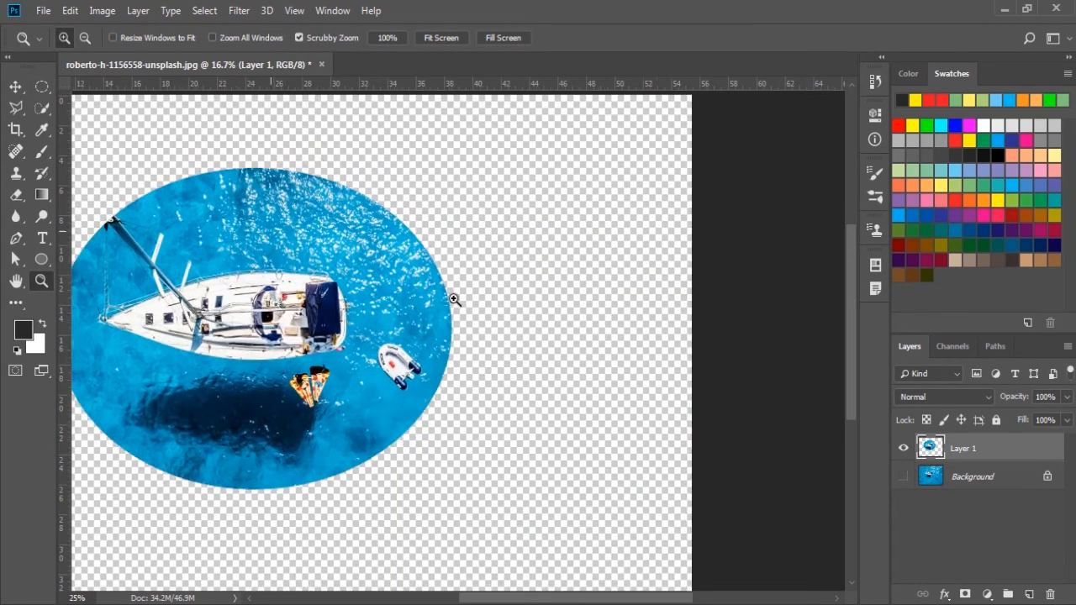
click(452, 299)
click(441, 300)
click(441, 300)
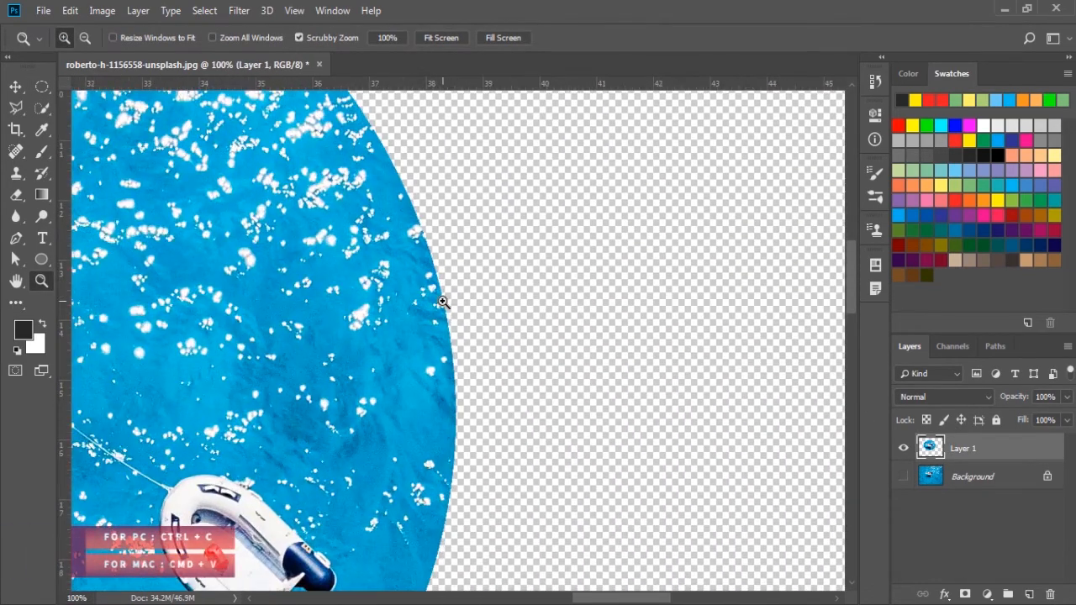
click(443, 300)
click(443, 301)
click(443, 301)
click(443, 301)
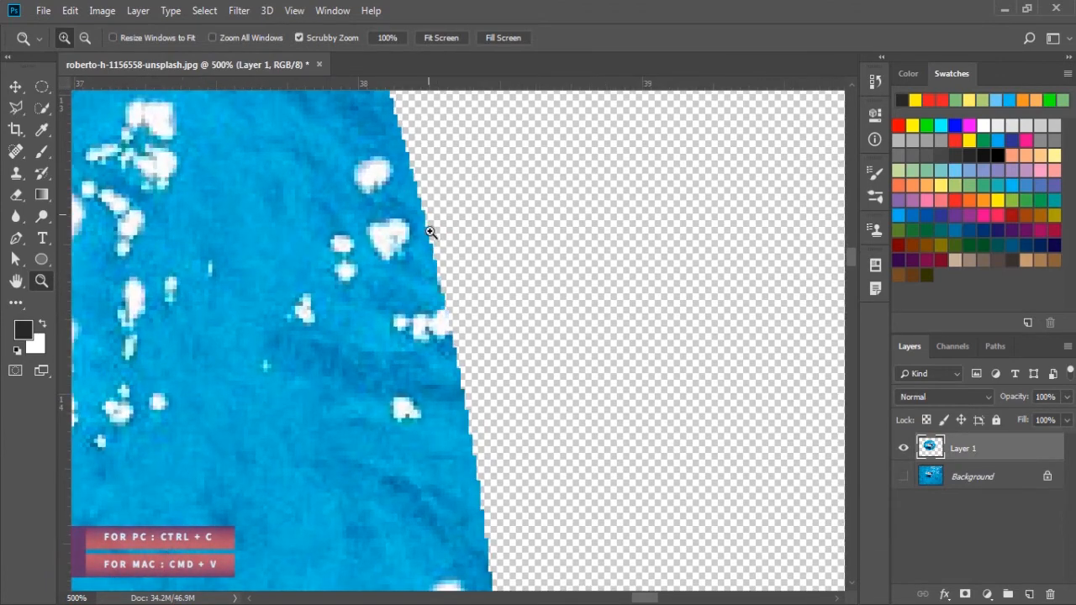
drag(454, 474, 420, 180)
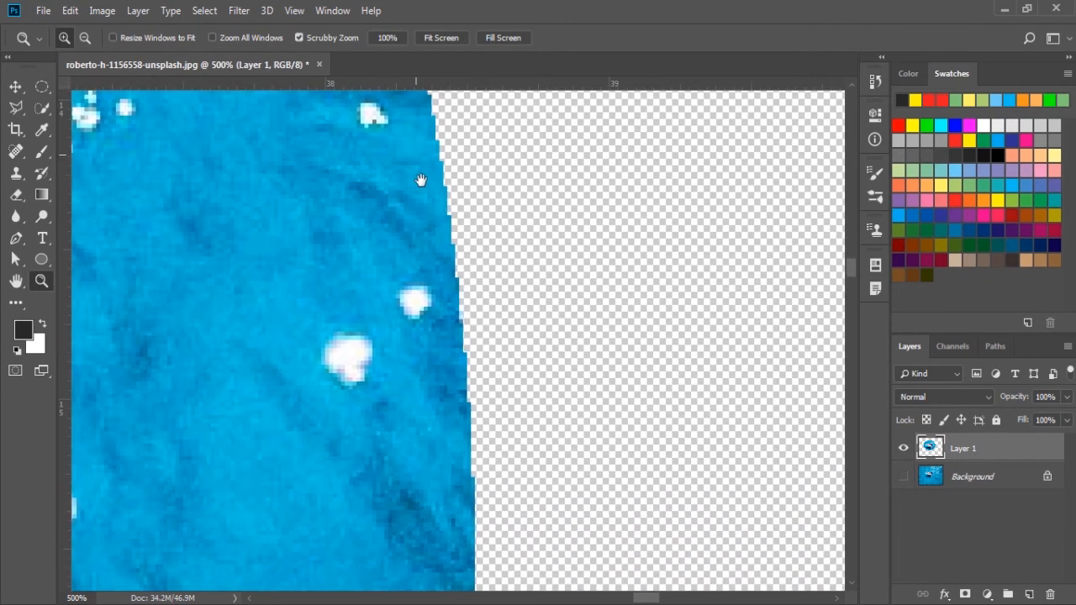
drag(450, 442, 426, 452)
drag(383, 209, 426, 467)
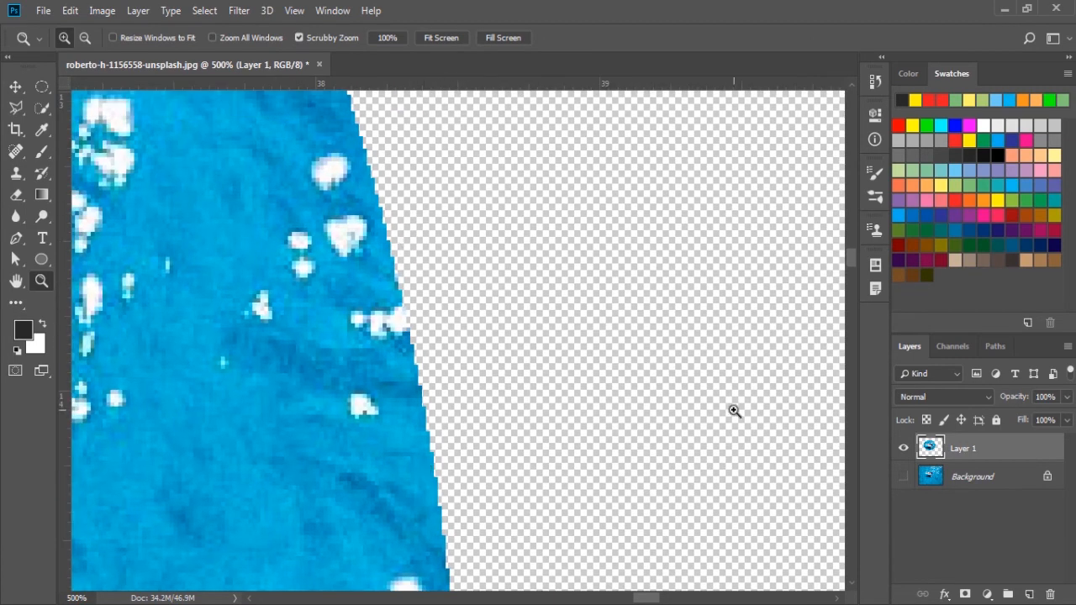
Step: Show the Background layer again and undo the copying of the ellipse to a new layer
click(902, 477)
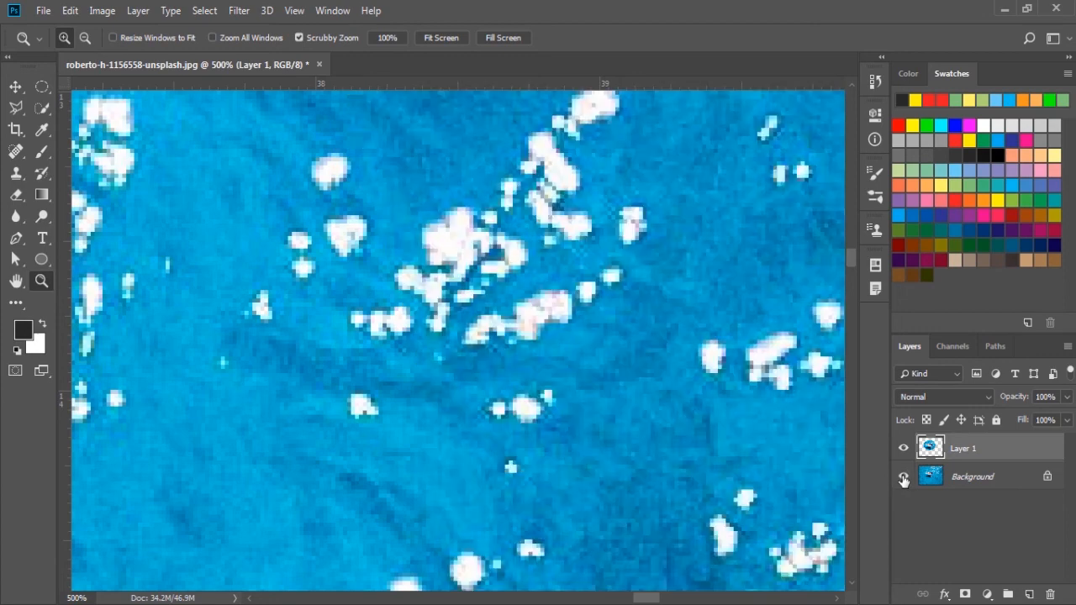
key(ctrl+z)
alt+click(404, 351)
alt+click(404, 351)
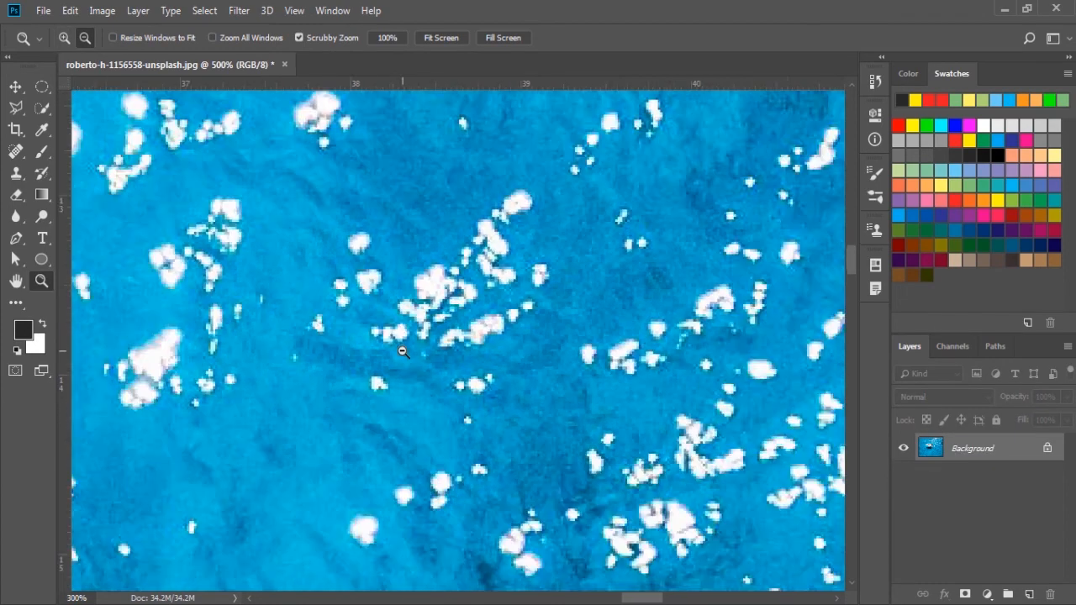
alt+click(403, 352)
alt+click(321, 355)
alt+click(313, 353)
alt+click(232, 370)
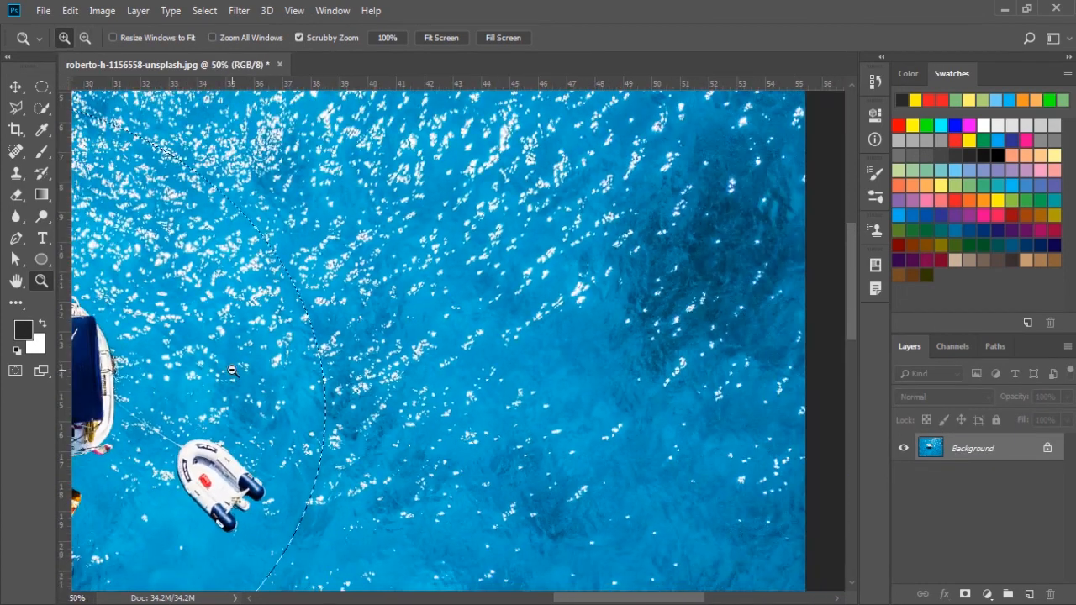
drag(231, 370, 562, 382)
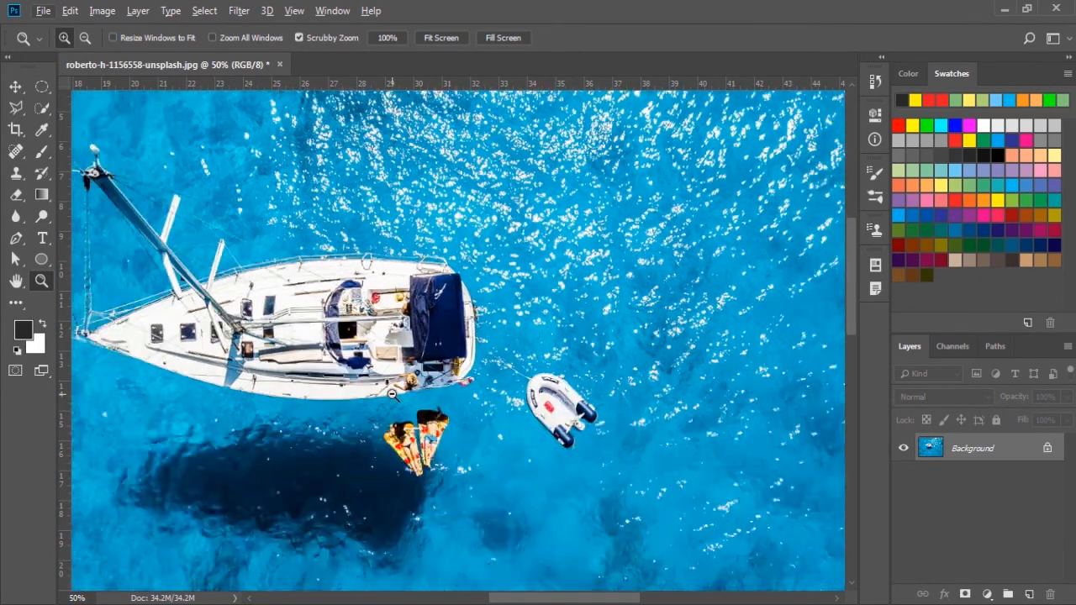
key(ctrl+0)
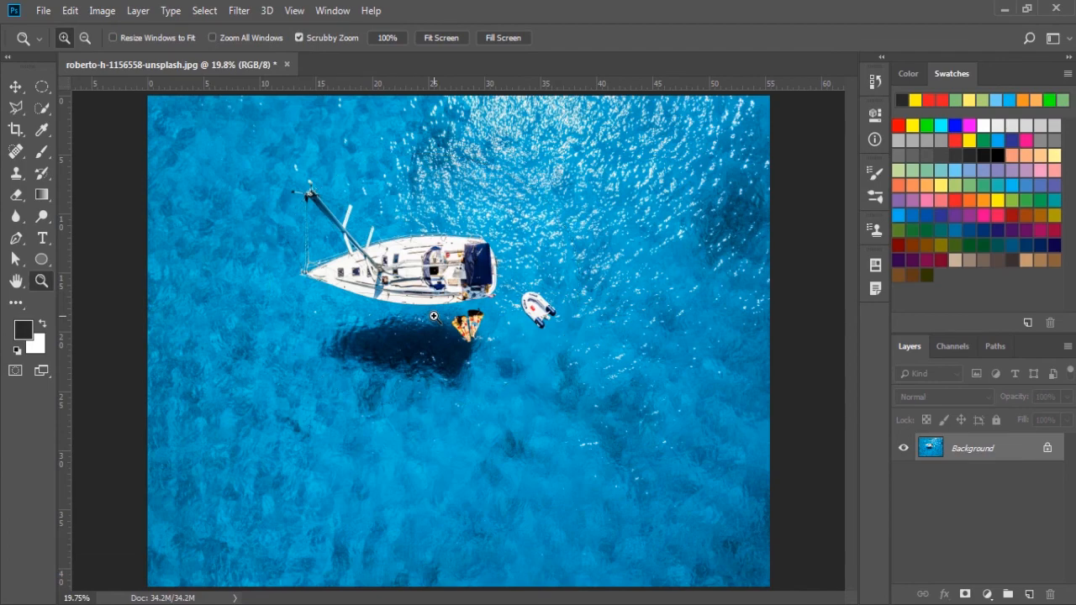